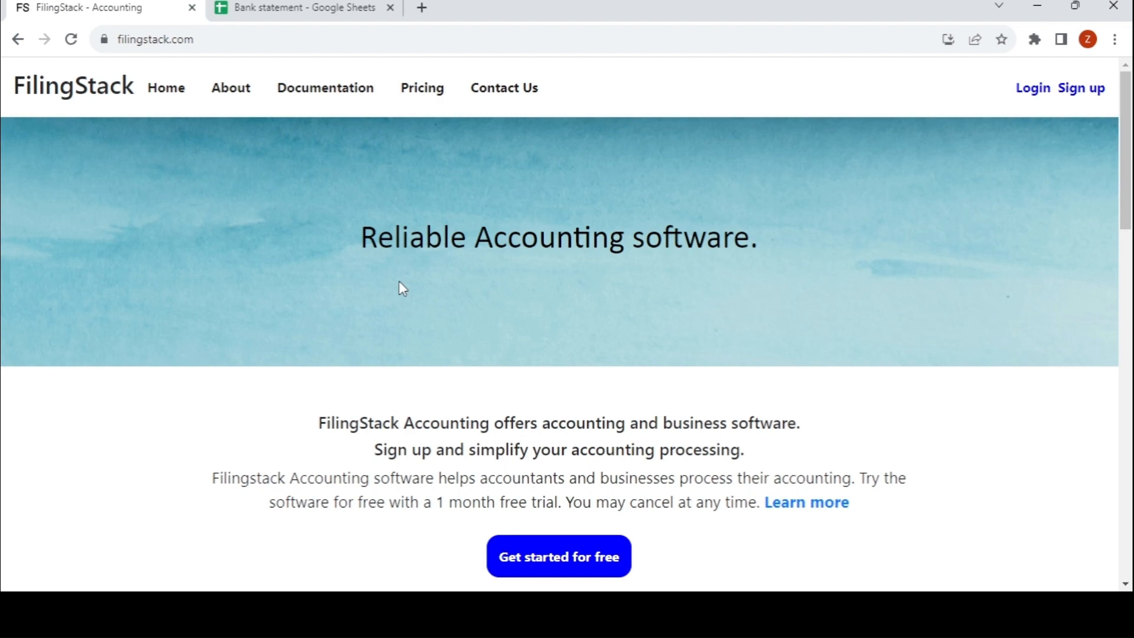
- Review the features and pricing overview on the FilingStack home page
scroll(461, 338, "down", 7)
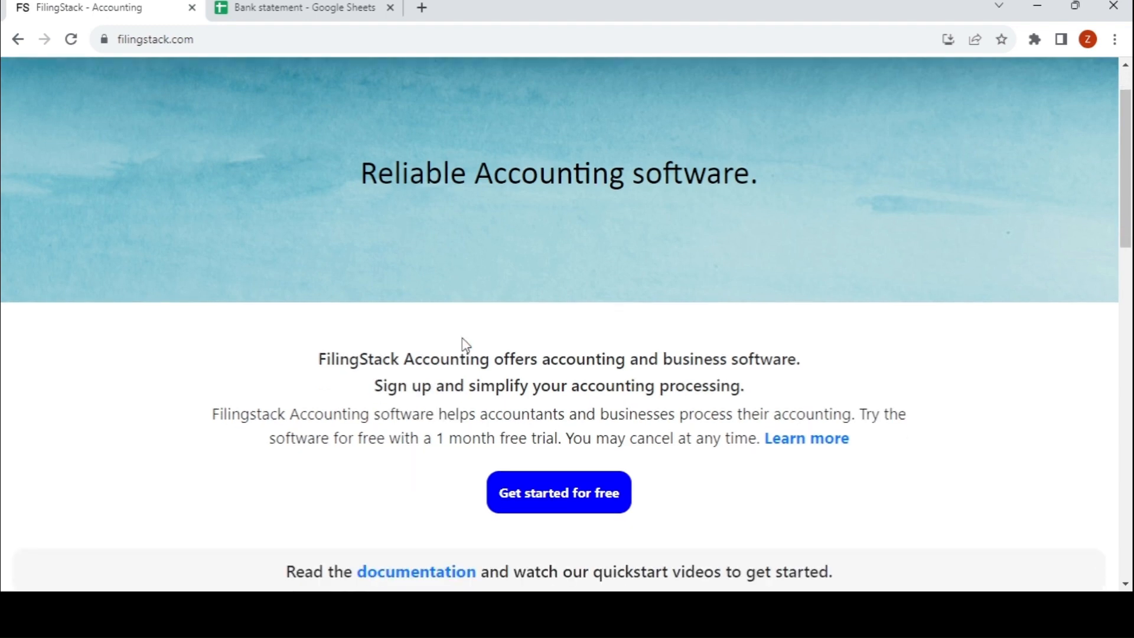
scroll(466, 346, "down", 3)
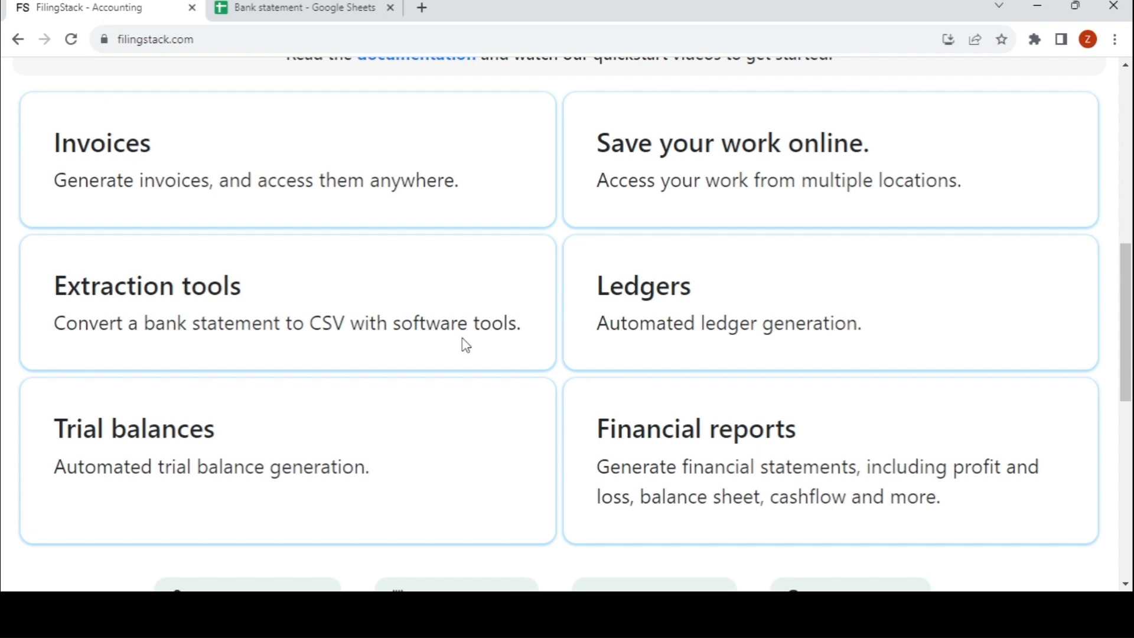
scroll(465, 346, "down", 10)
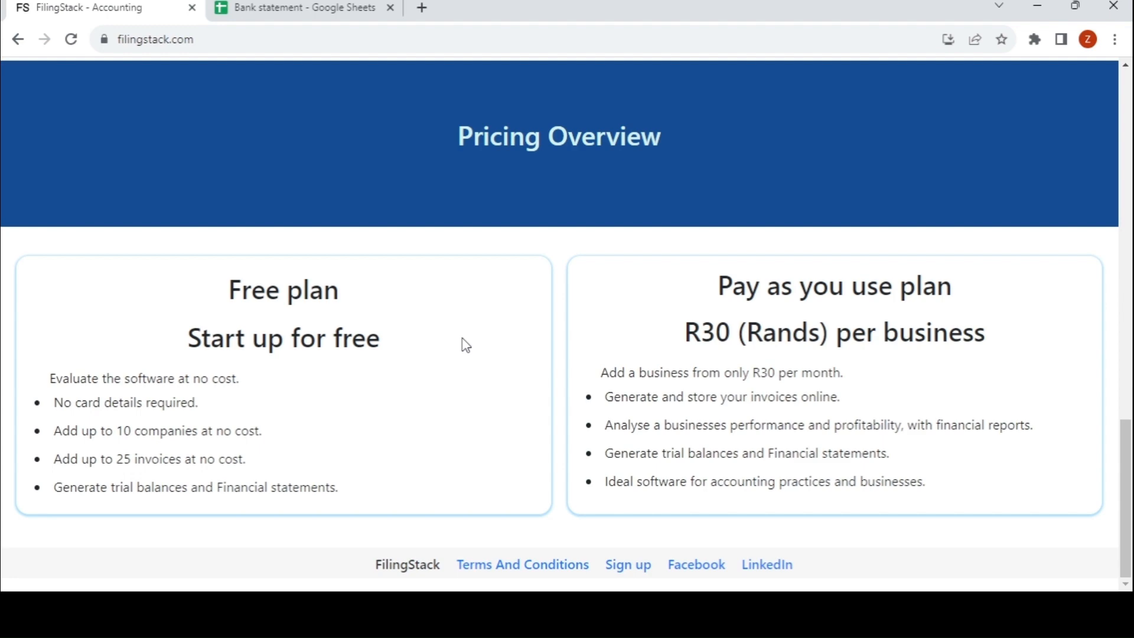
scroll(476, 311, "up", 15)
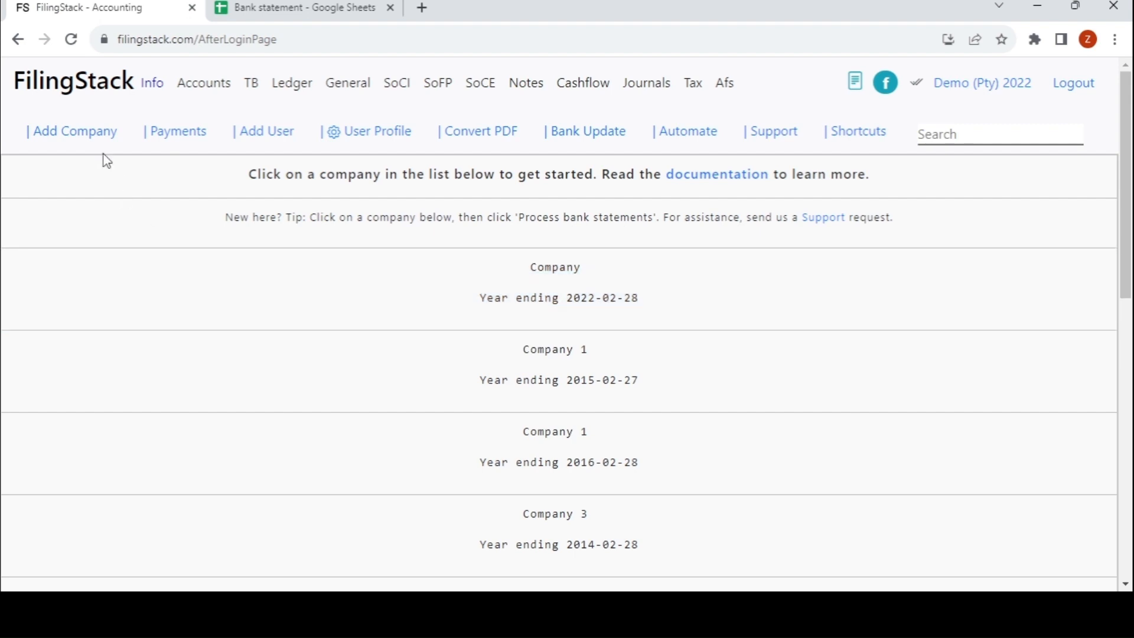
- Open the form for adding a company and check the Companies Added limit and the existing companies
left_click(92, 134)
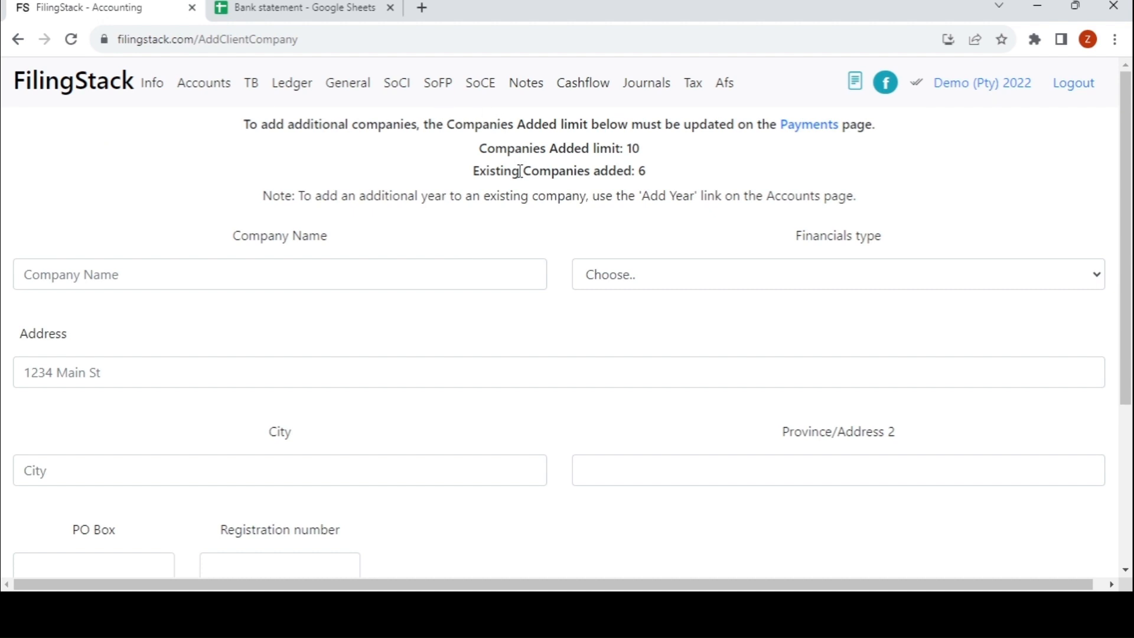
left_click_drag(520, 171, 541, 172)
left_click_drag(550, 148, 583, 150)
- Open the Payments page and review the usage limits, pricing components and billing options
left_click(158, 92)
left_click(180, 131)
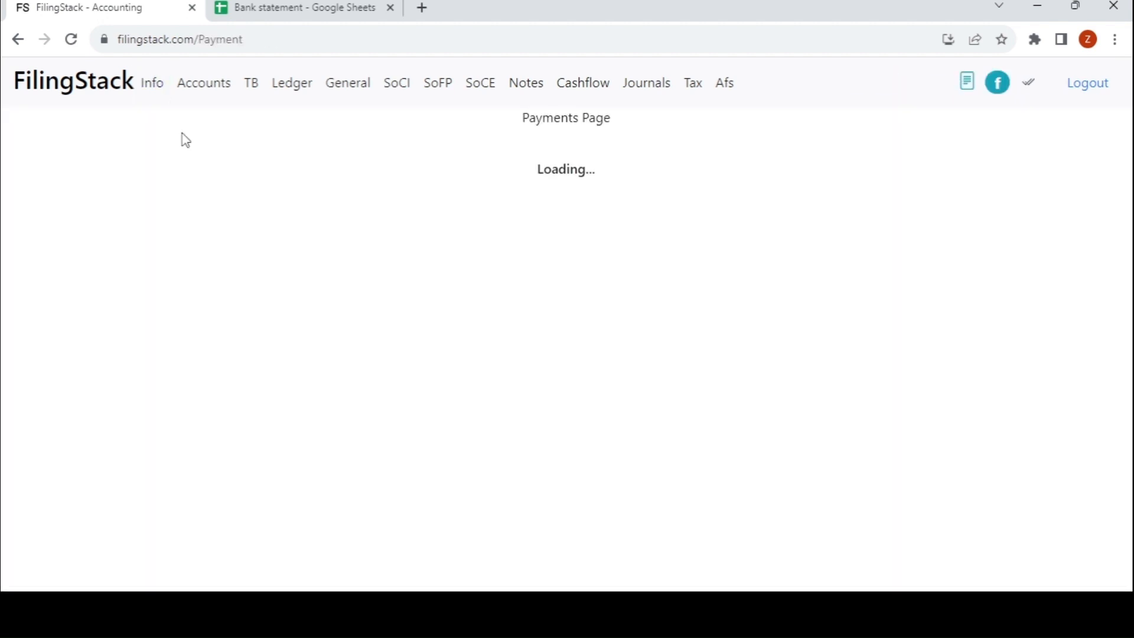
scroll(223, 258, "down", 3)
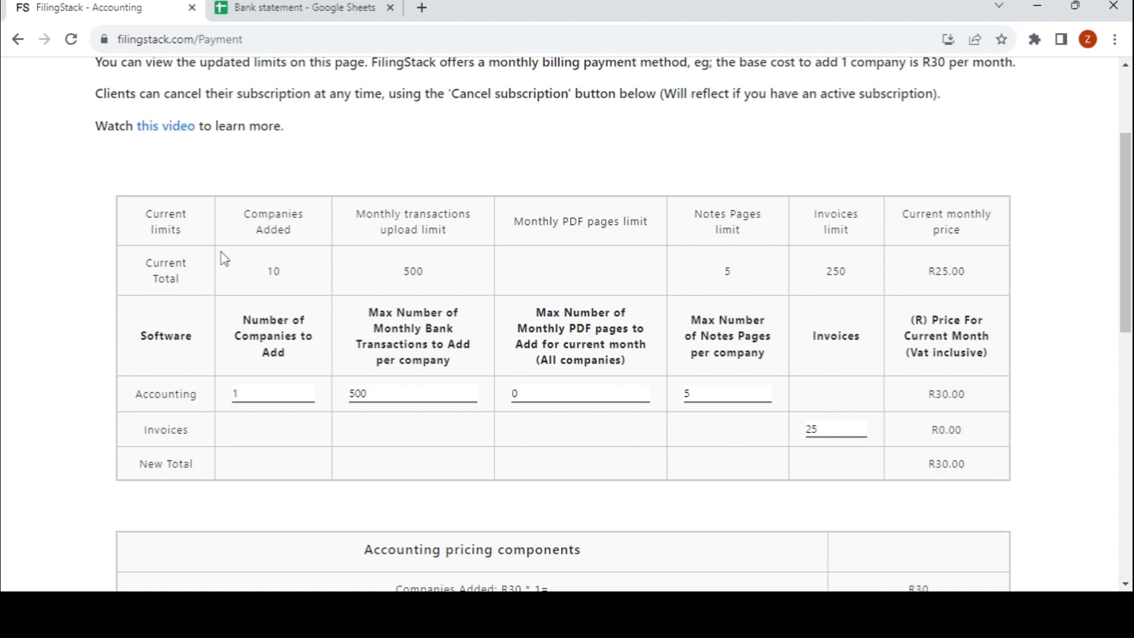
scroll(225, 259, "down", 9)
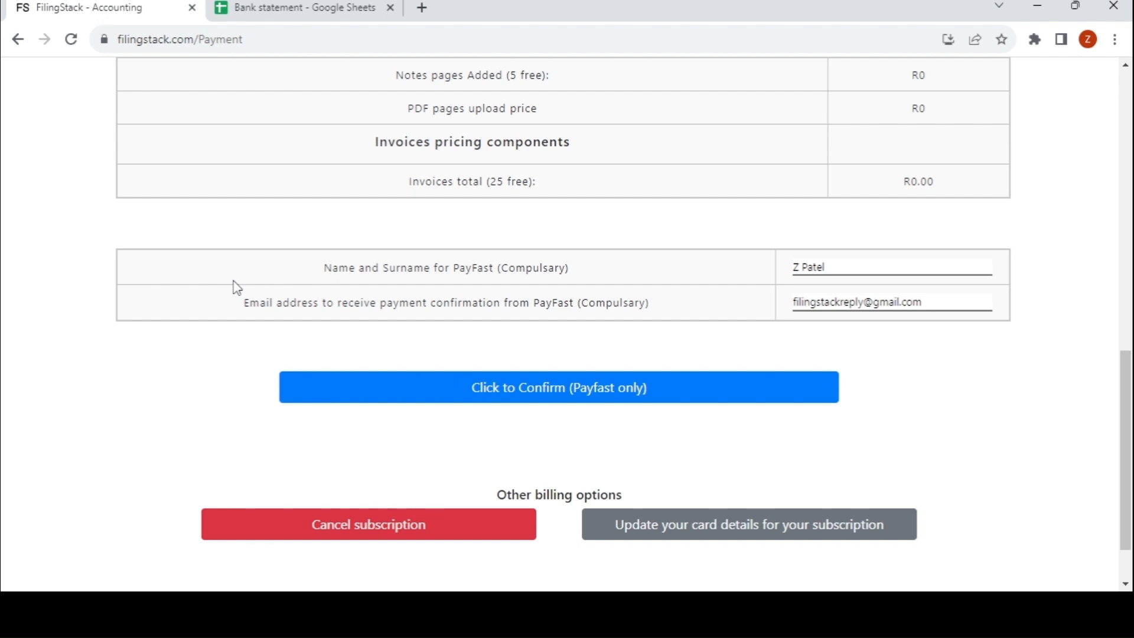
scroll(237, 288, "up", 15)
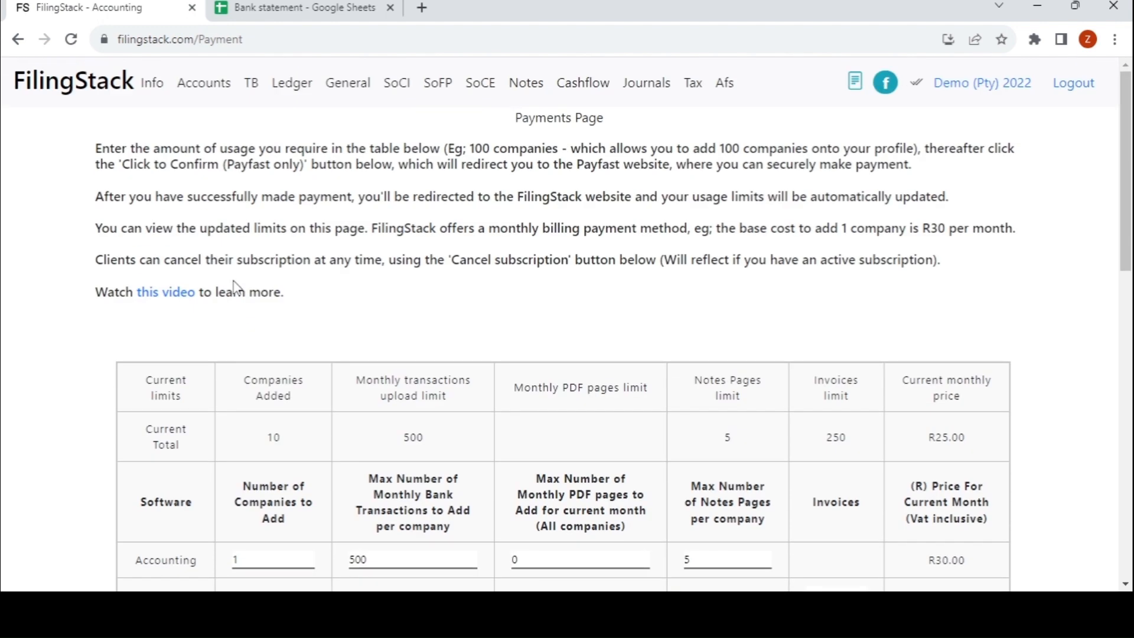
- Return to the form for adding a company and review its fields, from company name to previous year dates
left_click(152, 83)
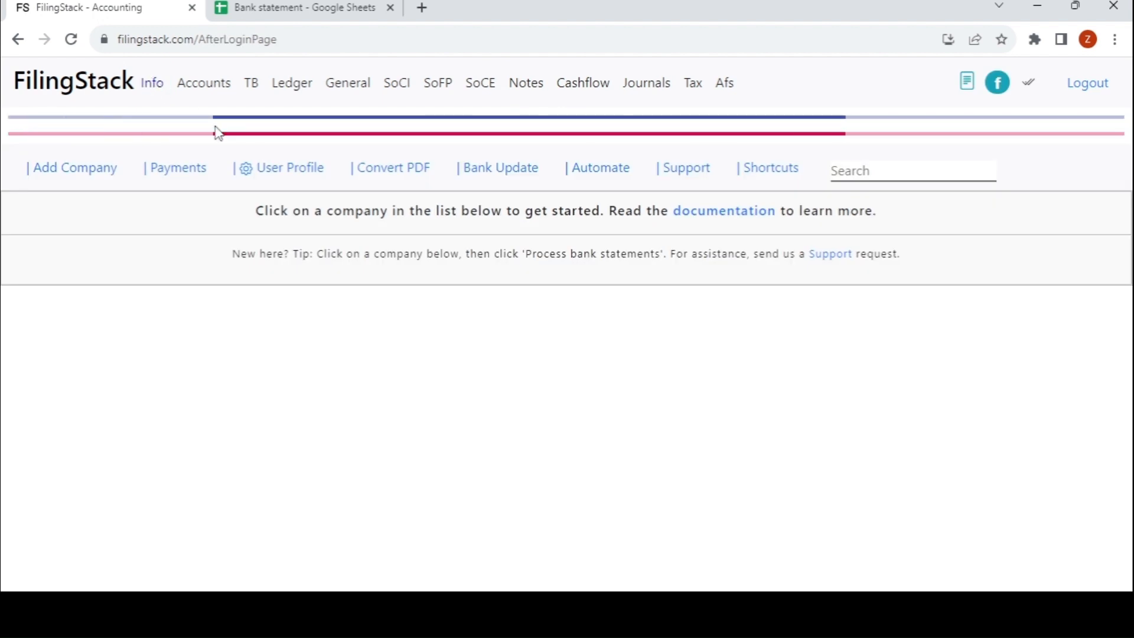
left_click(88, 129)
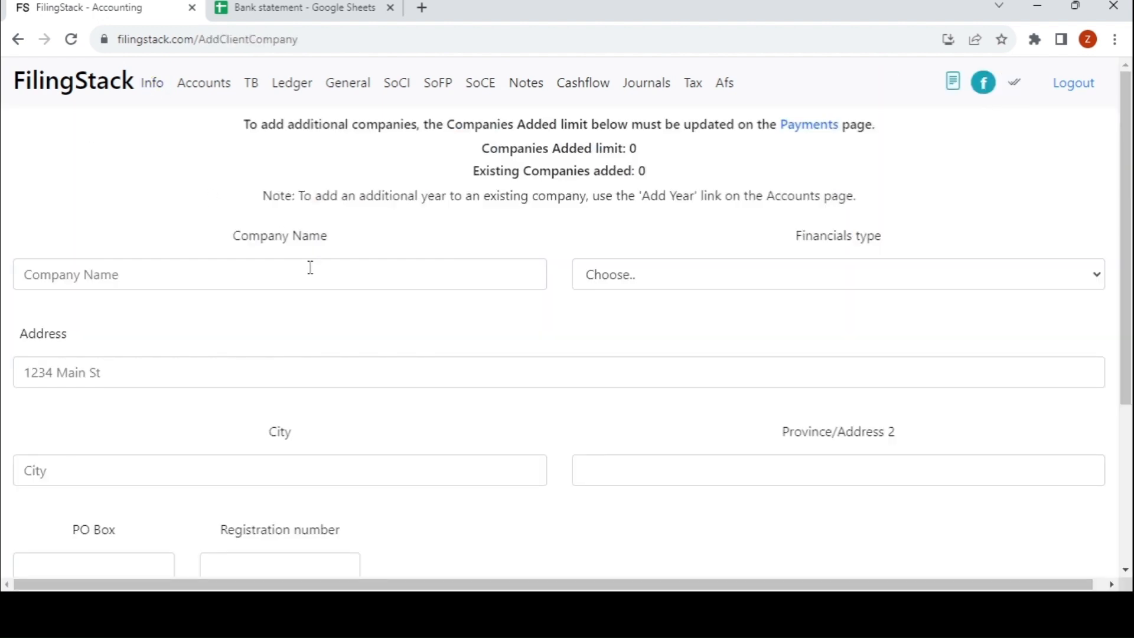
scroll(309, 269, "down", 1)
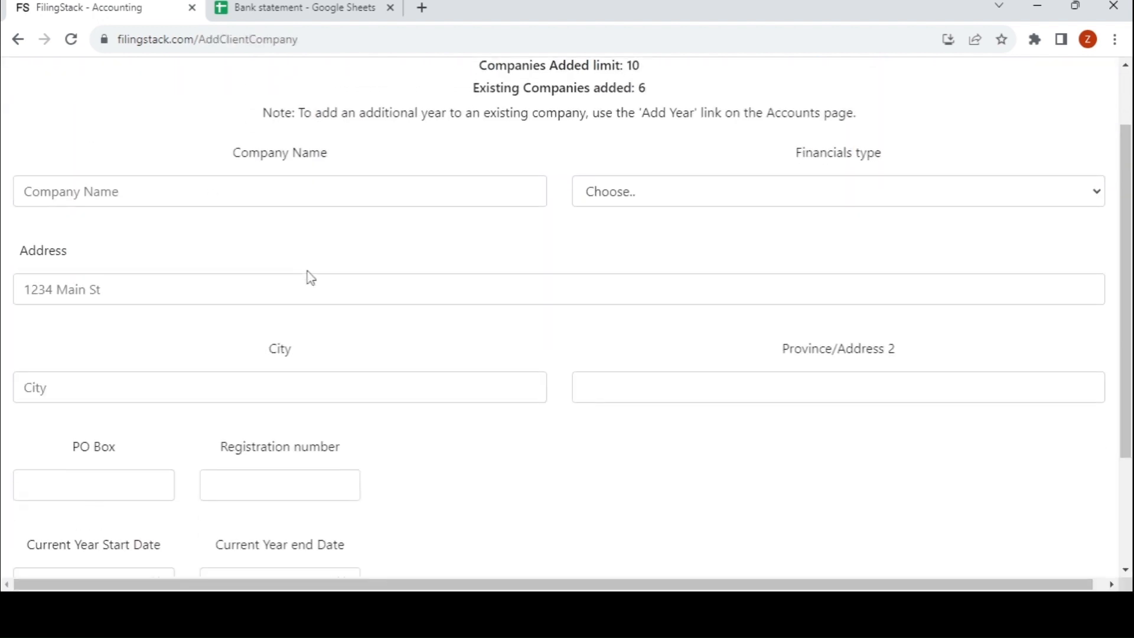
scroll(311, 277, "down", 1)
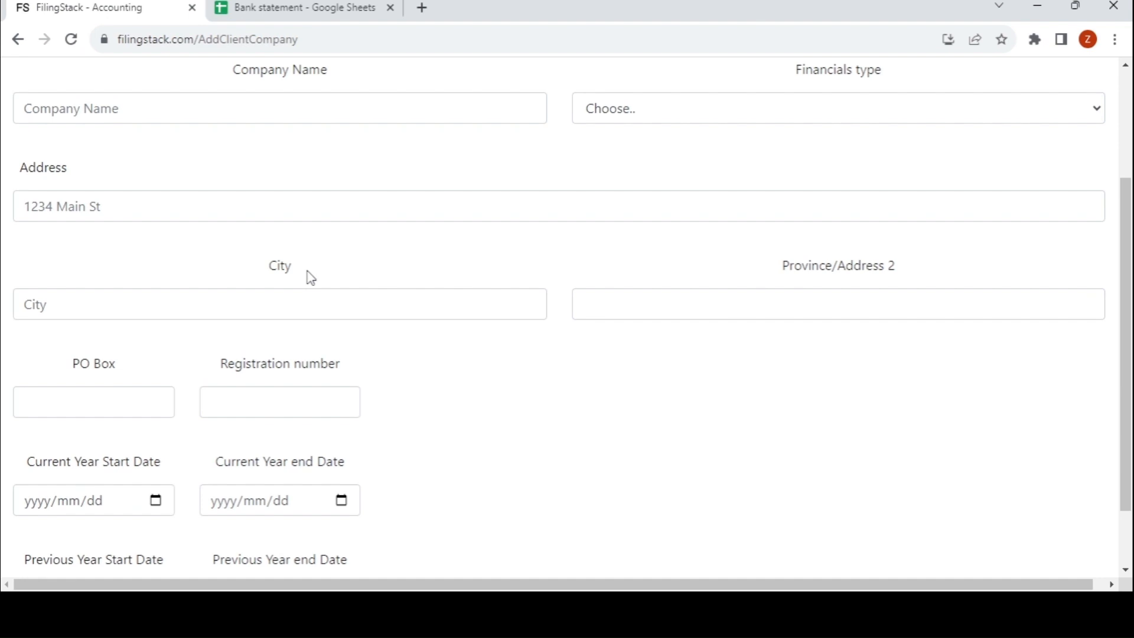
scroll(311, 277, "down", 2)
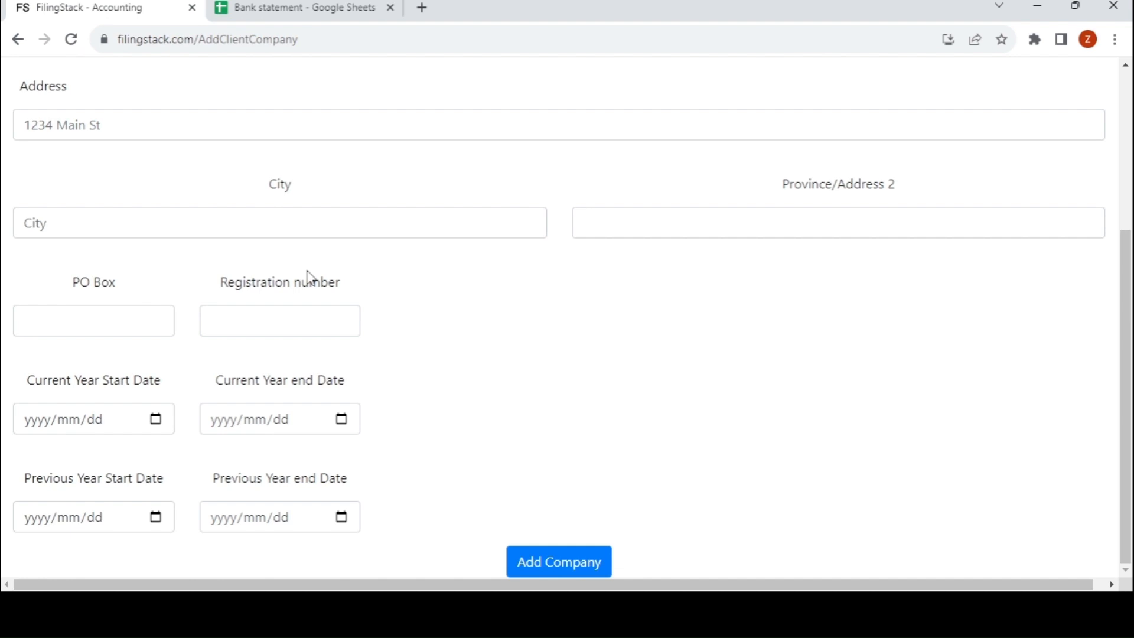
scroll(307, 274, "up", 4)
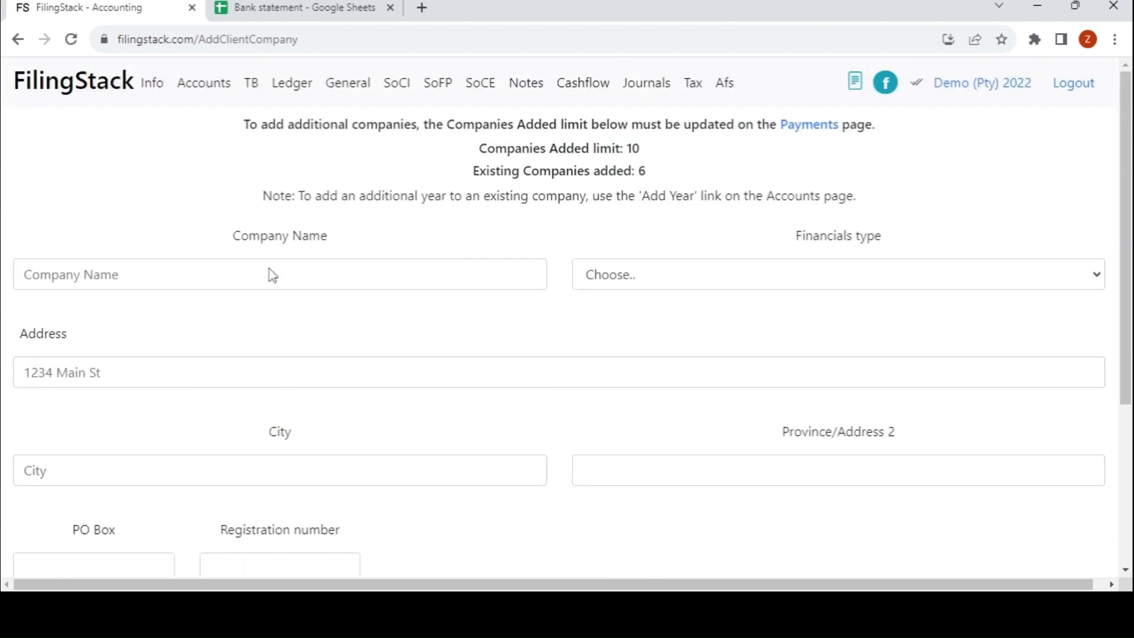
- Select the Demo company from the company list and open its bank statement processing page
left_click(142, 84)
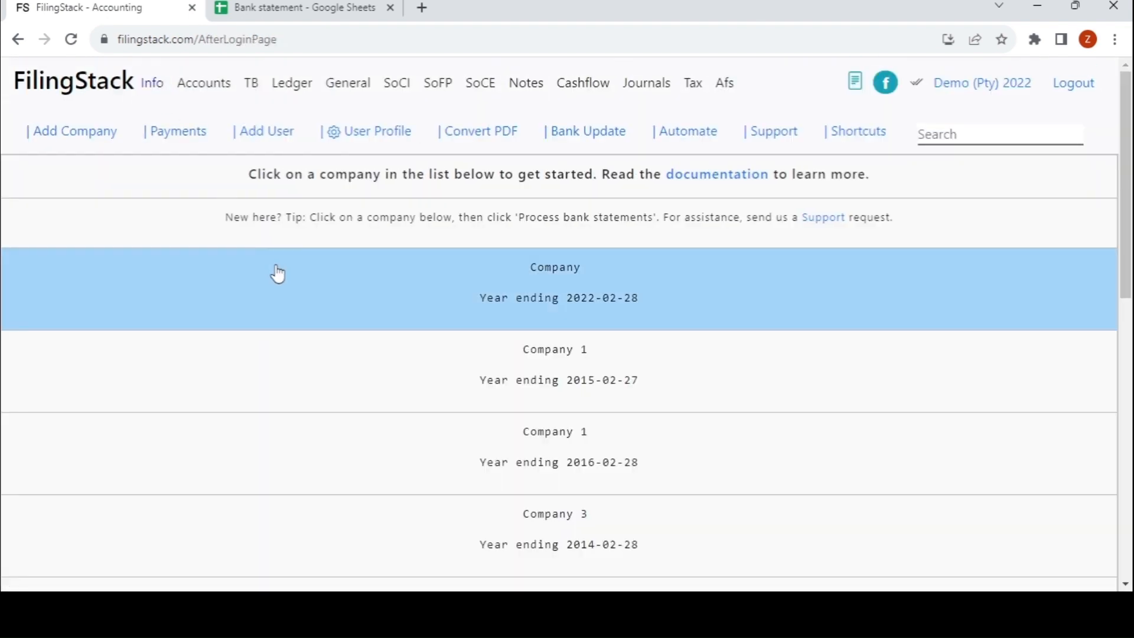
scroll(278, 273, "down", 6)
left_click(342, 265)
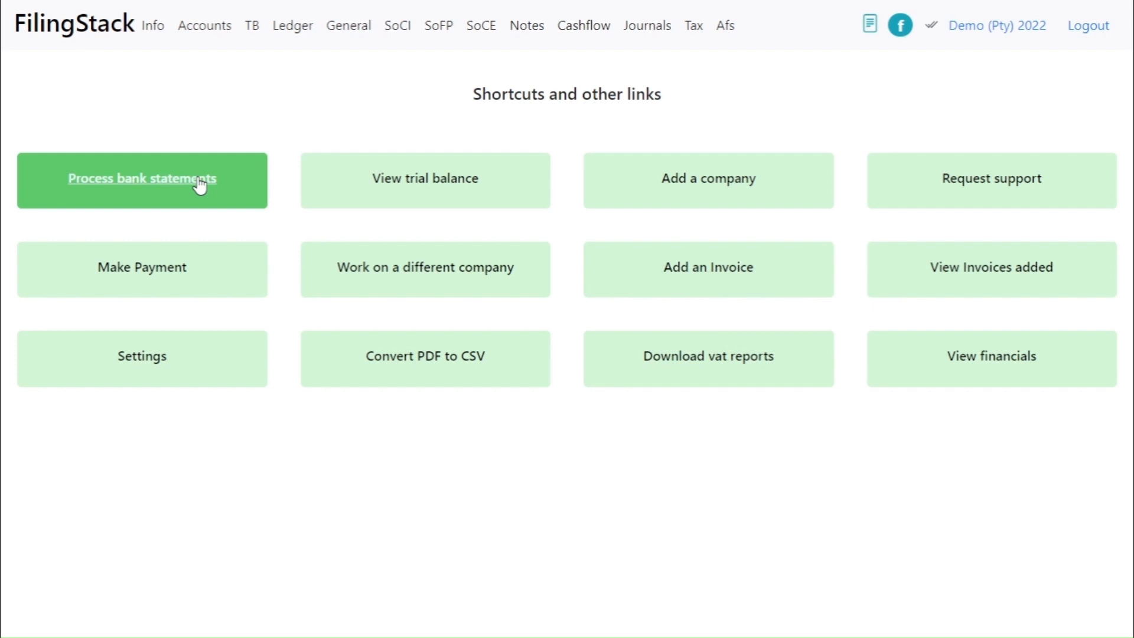
left_click(199, 185)
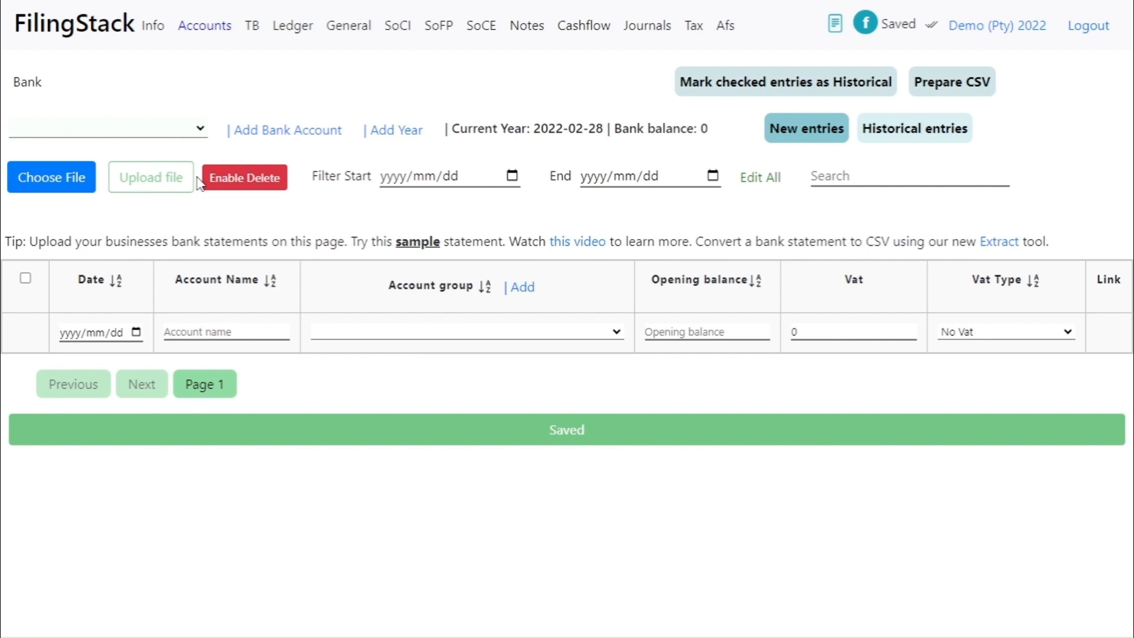
- Examine the fields for adding a bank account and go back without adding one
left_click(306, 133)
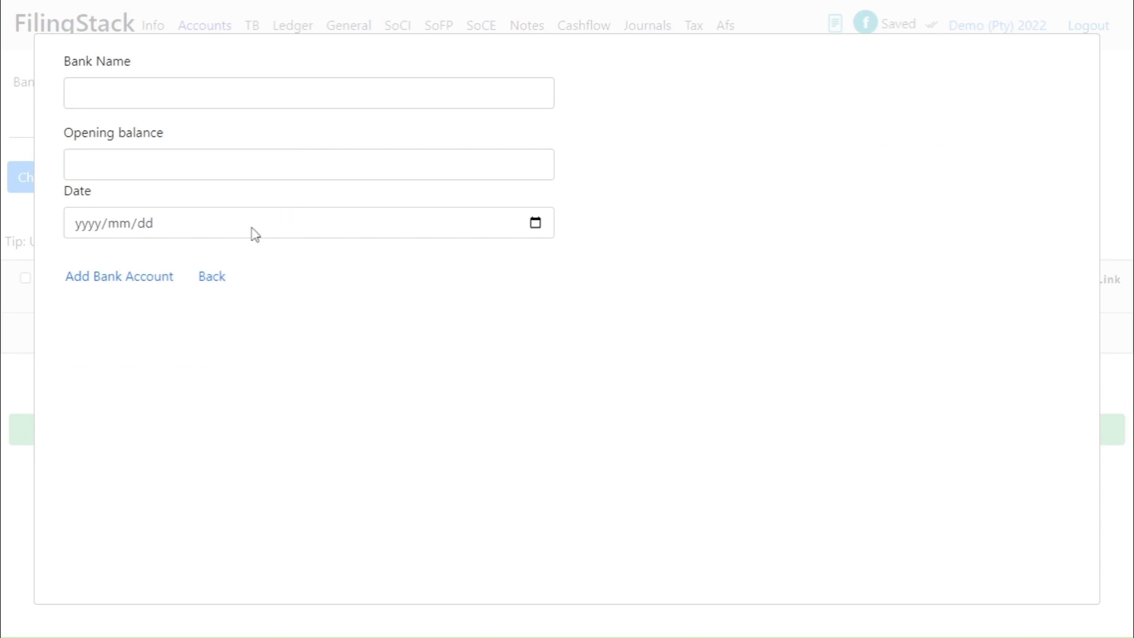
left_click(211, 277)
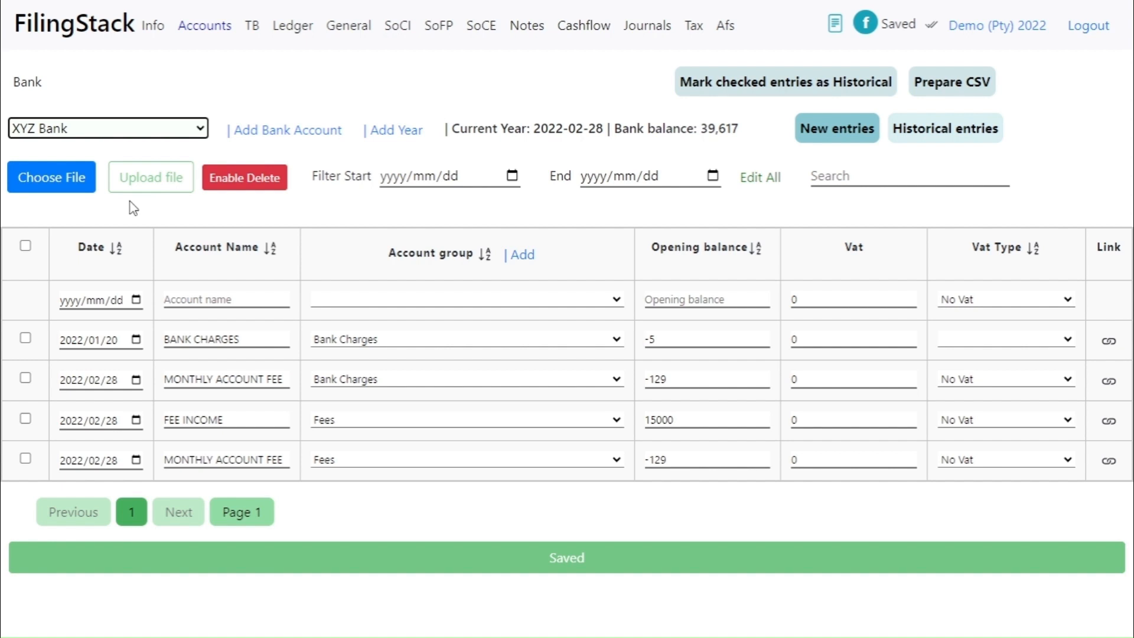
- View the bank statement in Google Sheets, and open the PDF conversion tool in FilingStack
key("ctrl+Tab")
left_click(150, 25)
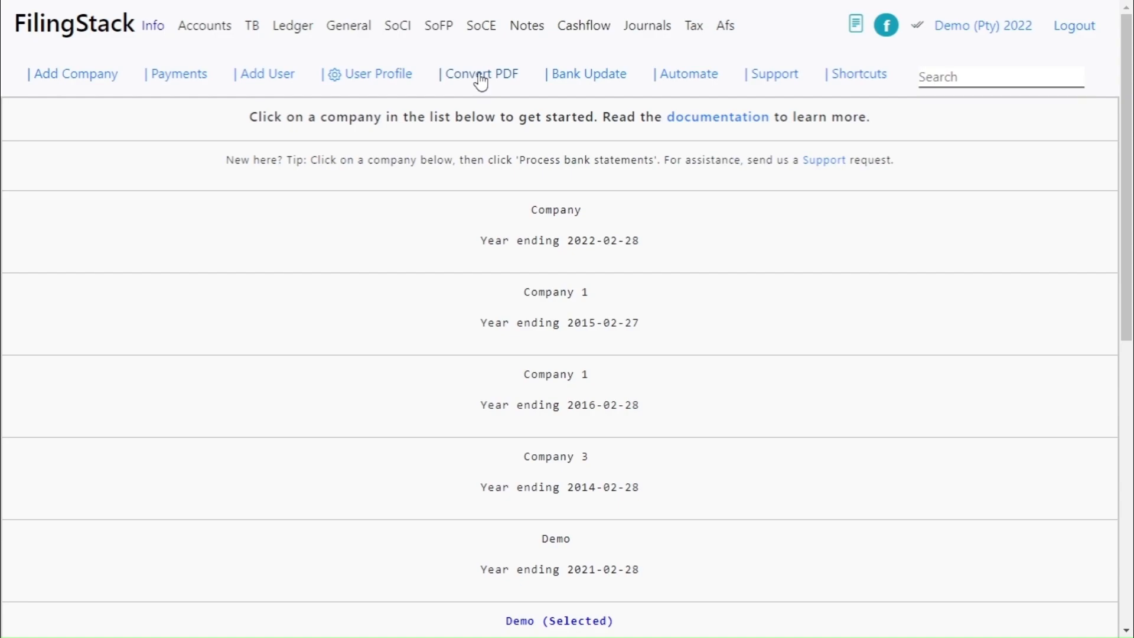
left_click(482, 82)
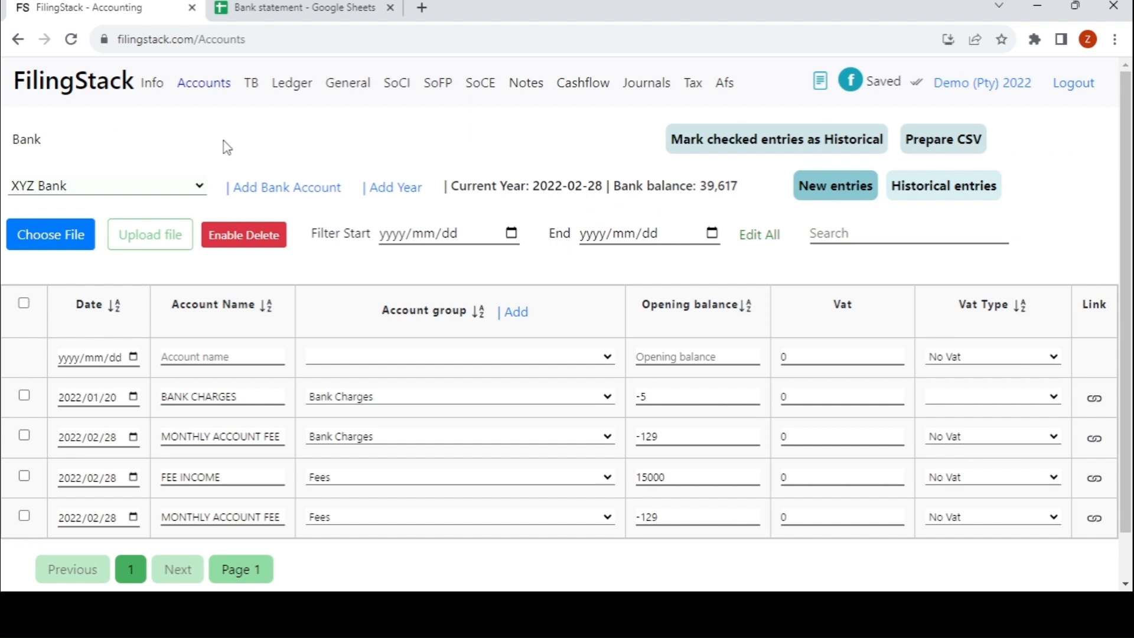
- Choose the bank statement file and upload it for XYZ Bank
left_click(65, 237)
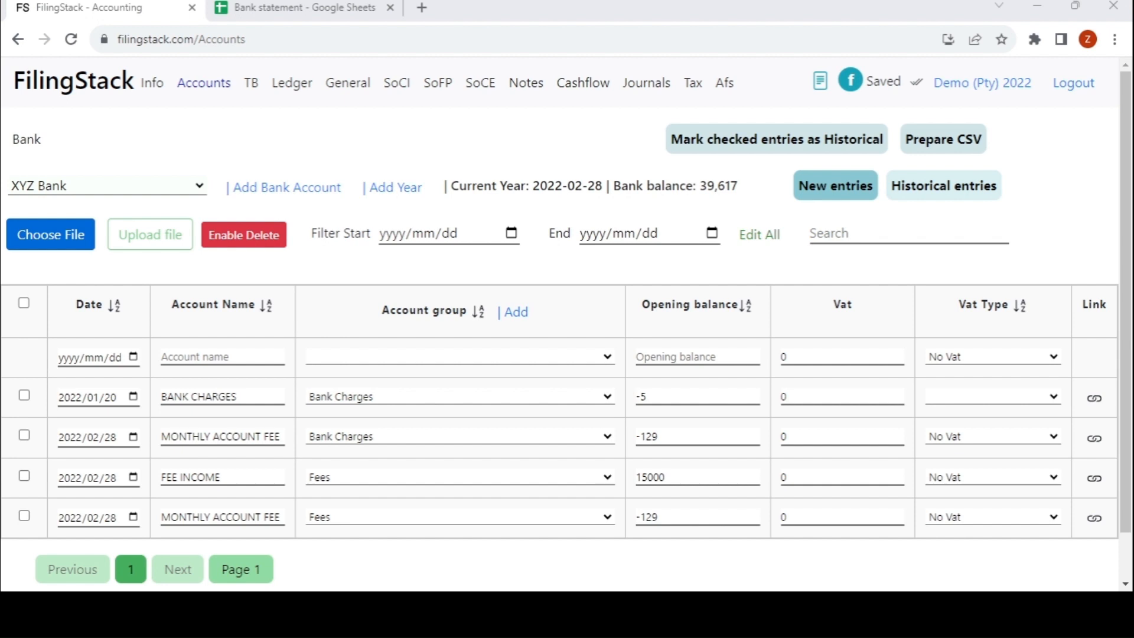
double_click(237, 153)
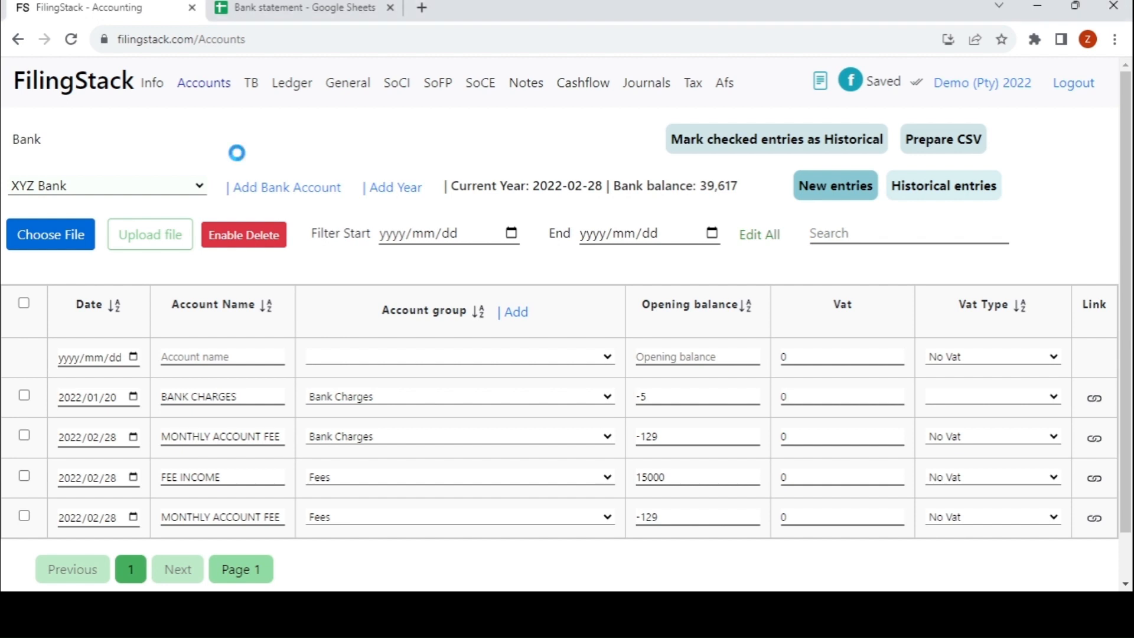
left_click(306, 244)
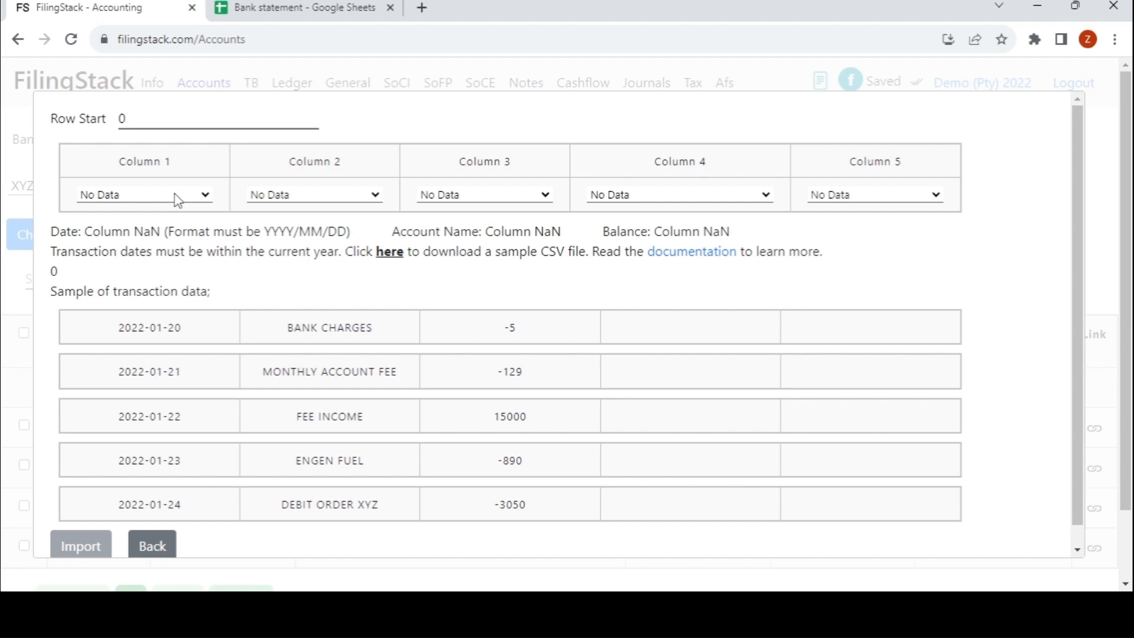
- Map columns 1 to 3 to Date, Account Name and Opening Balance, and import the transactions
left_click(179, 195)
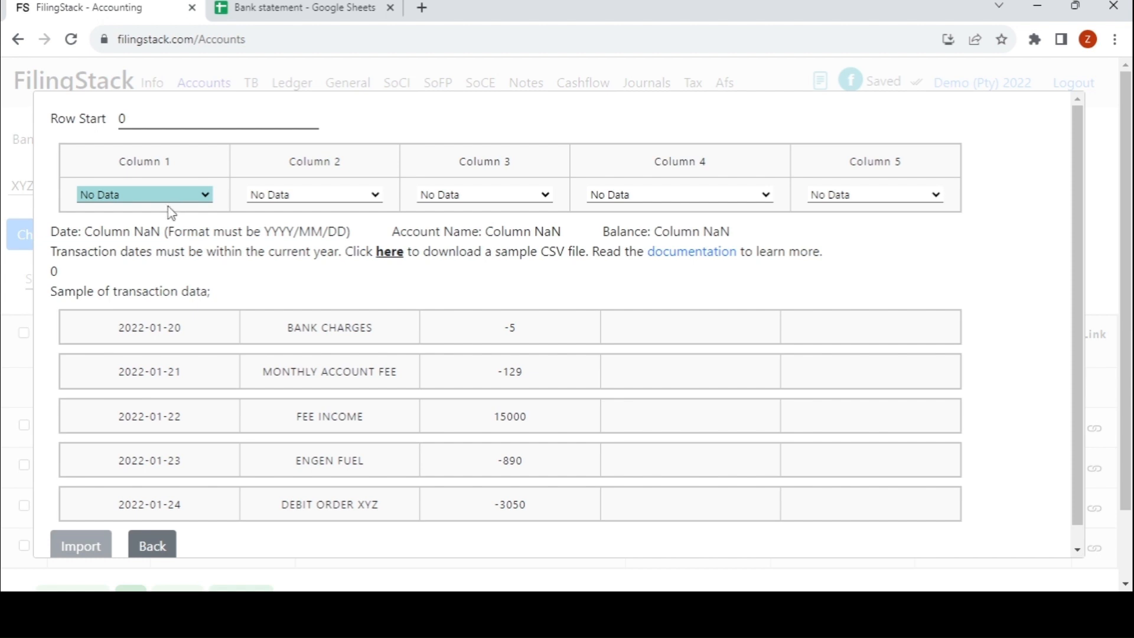
left_click(171, 236)
left_click(268, 203)
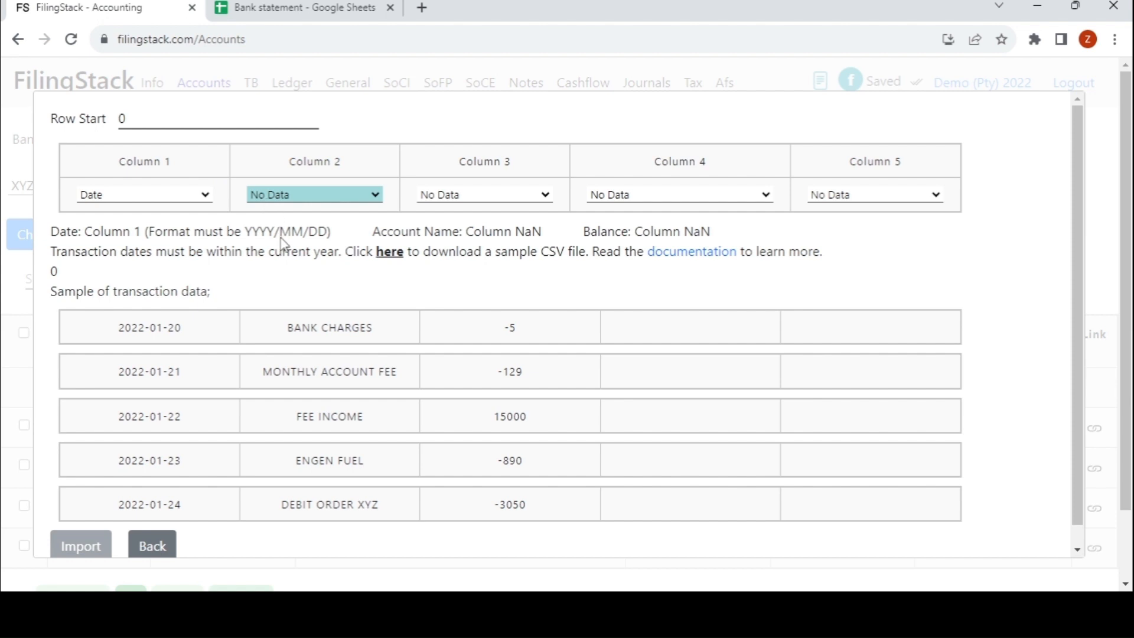
left_click(442, 201)
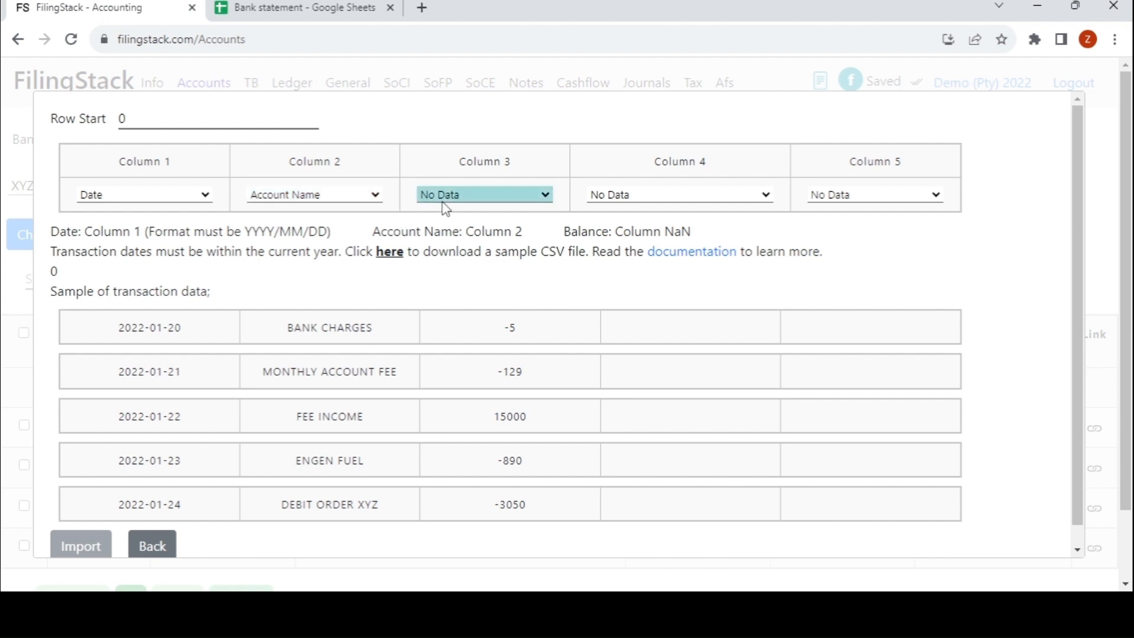
left_click(449, 263)
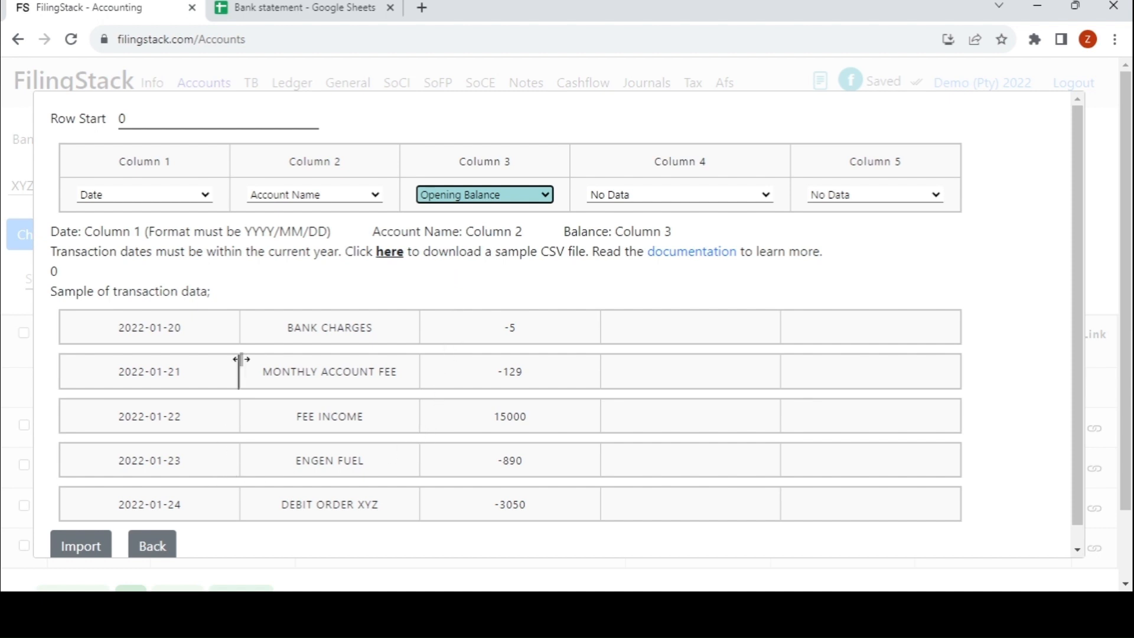
scroll(235, 386, "down", 1)
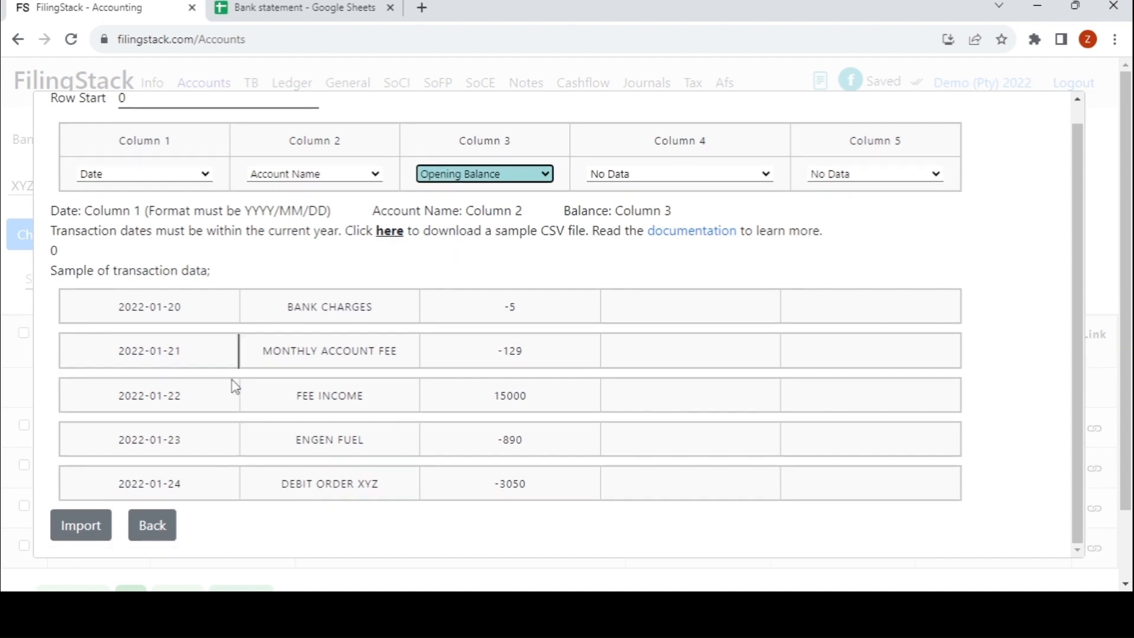
left_click(86, 528)
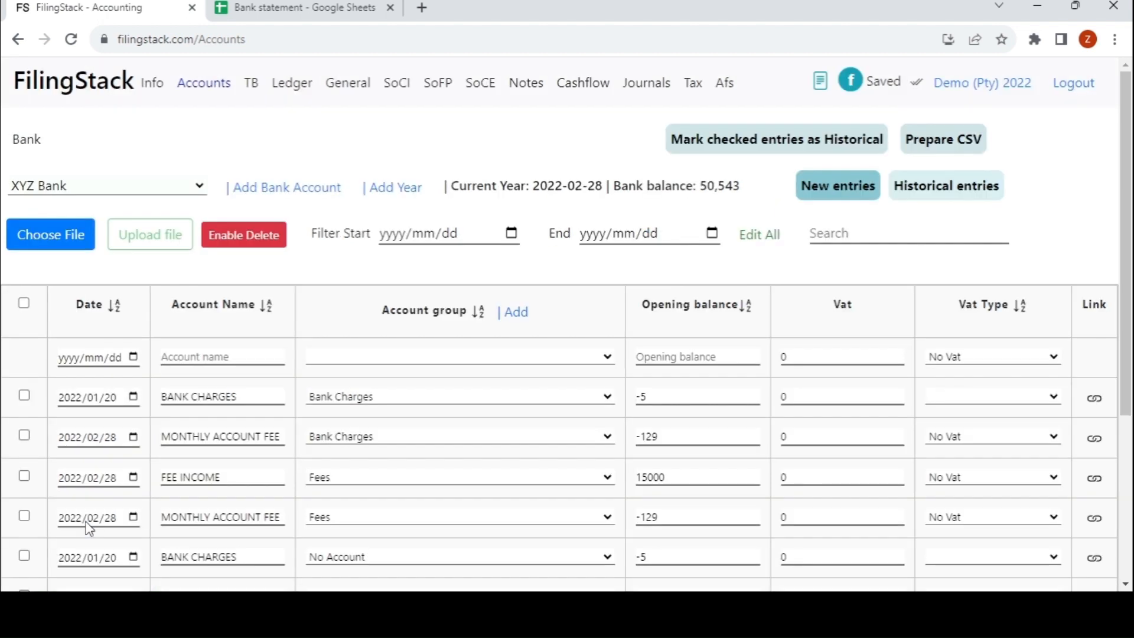
- Set the account group of the newly imported BANK CHARGES entry dated 2022/01/20 to Bank Charges
scroll(264, 410, "down", 4)
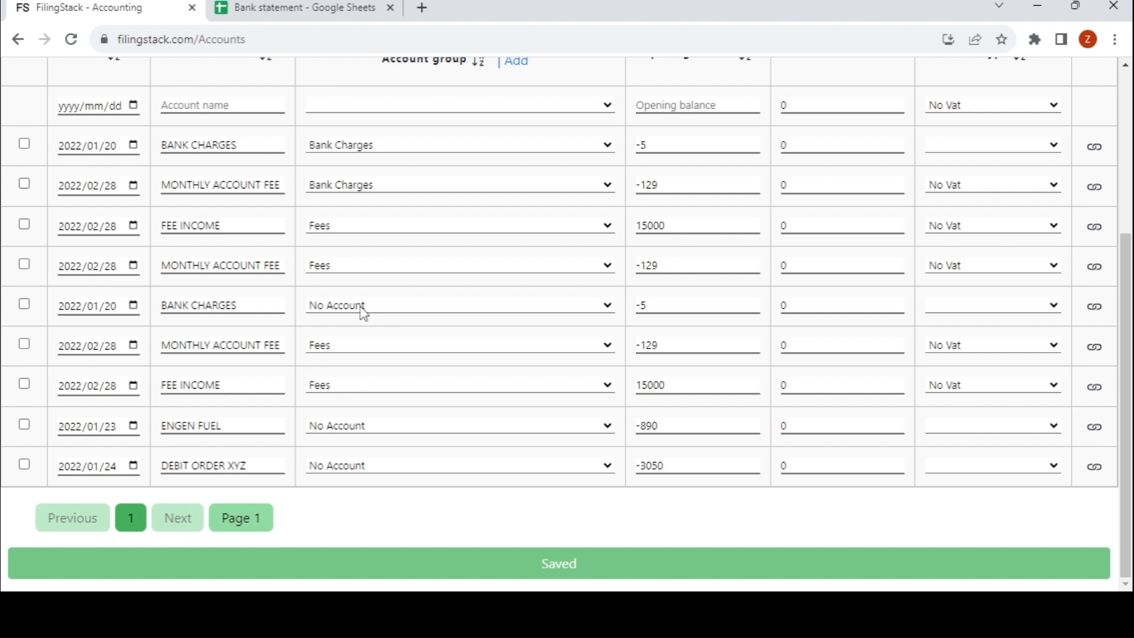
scroll(401, 319, "up", 1)
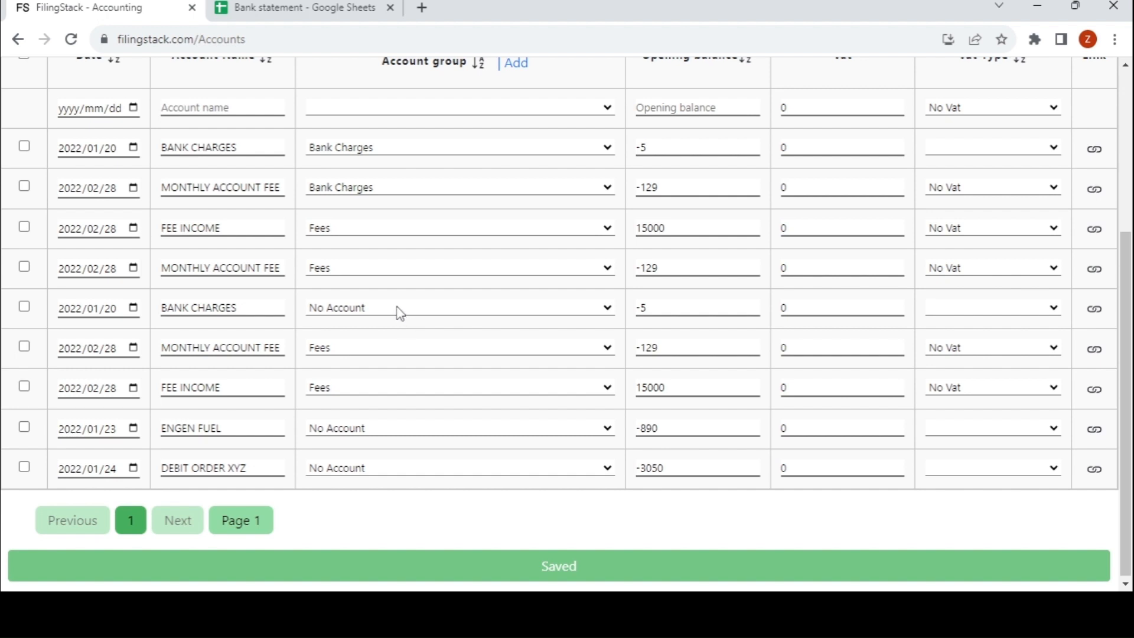
left_click(399, 314)
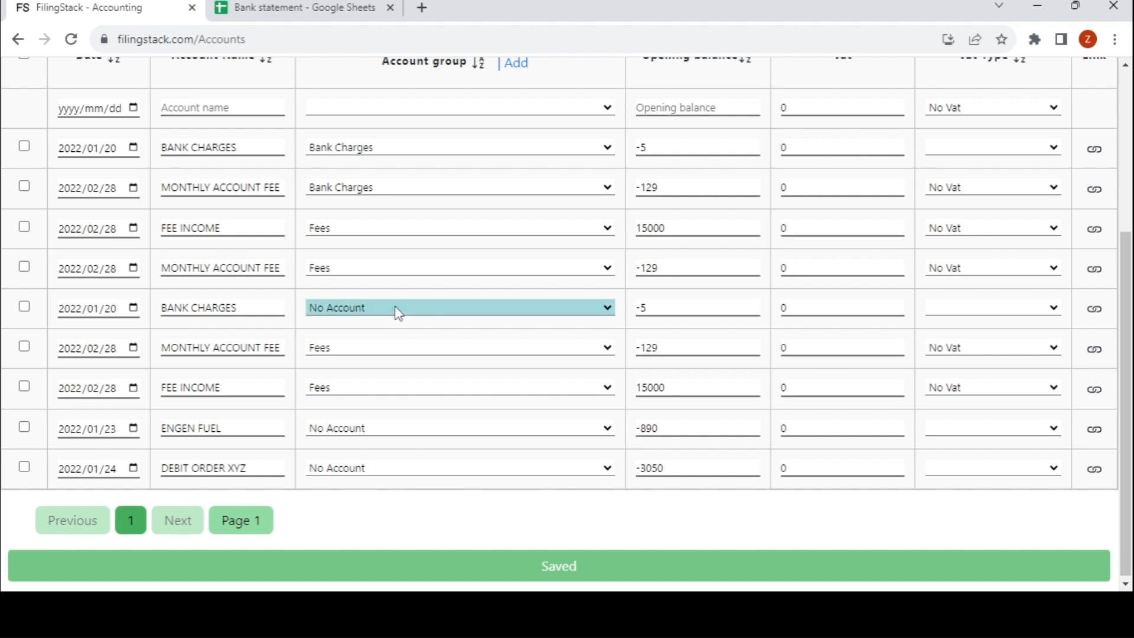
key("b")
key("b")
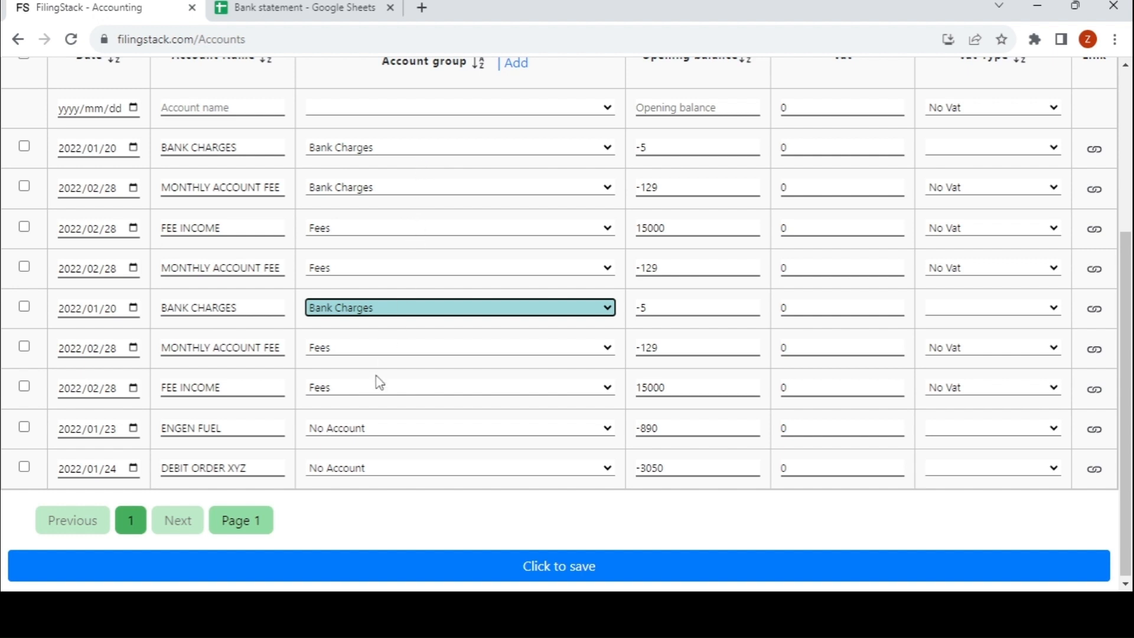
- Set the account group of the ENGEN FUEL entry dated 2022/01/23 to Motor Vehicle Expenses
left_click(371, 429)
key("m")
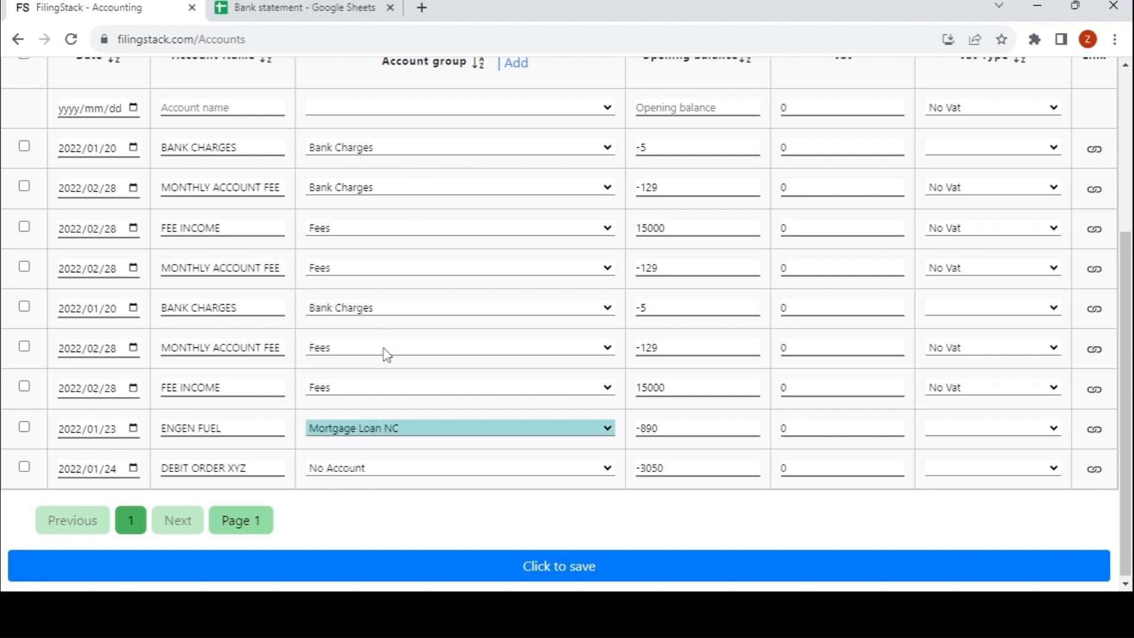
key("m")
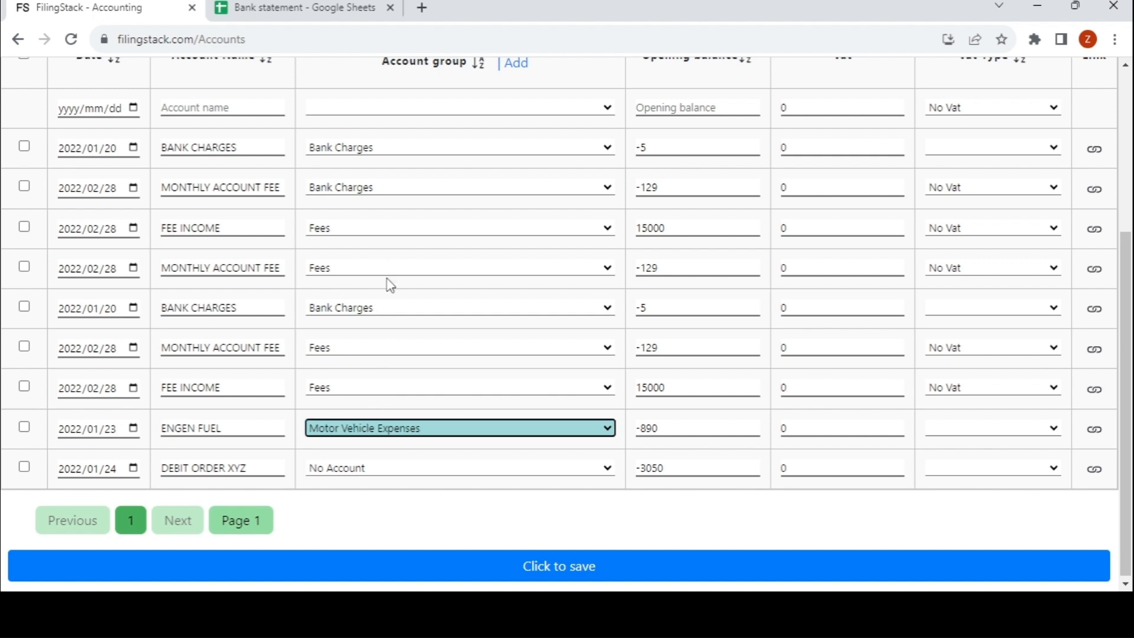
- Set the account group of the DEBIT ORDER XYZ entry dated 2022/01/24 to Accounting Fees and save the entries
left_click(366, 475)
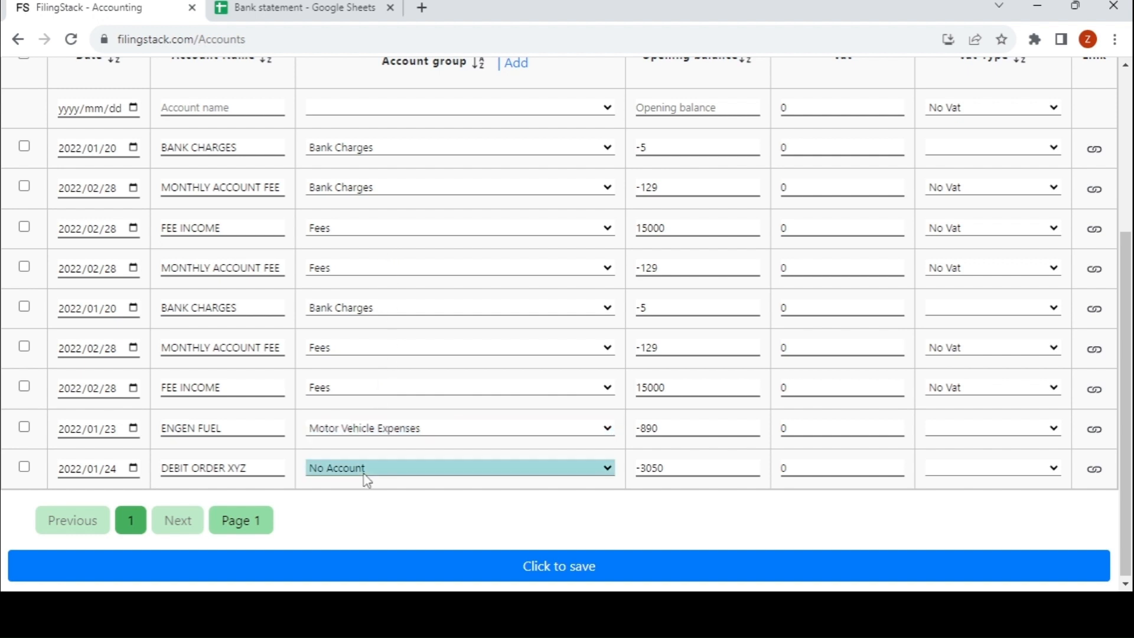
key("a")
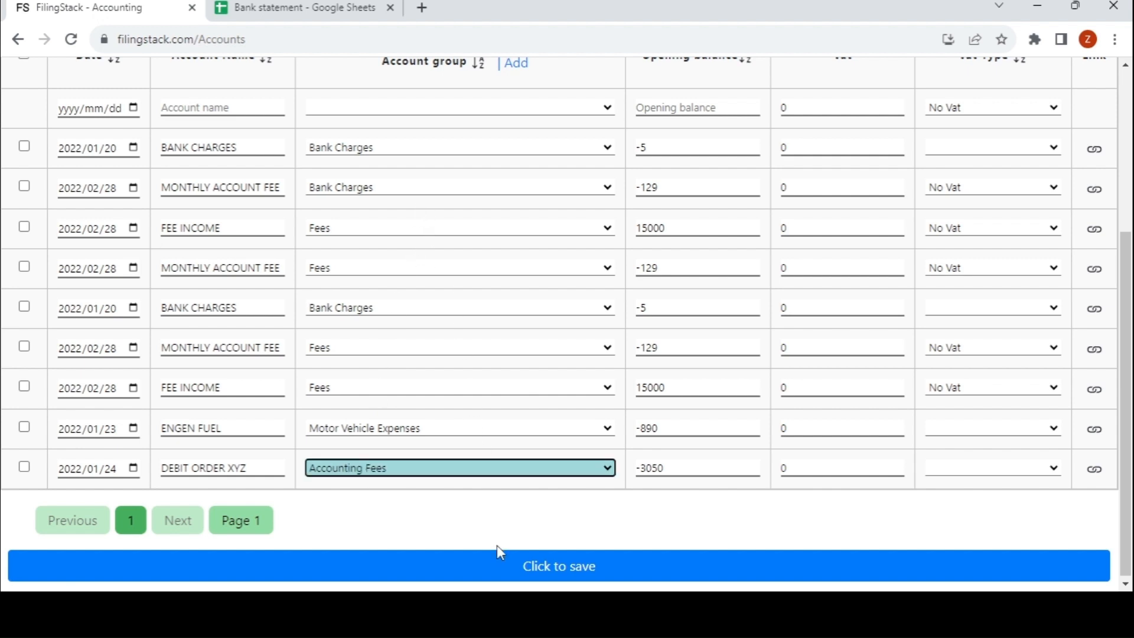
left_click(496, 574)
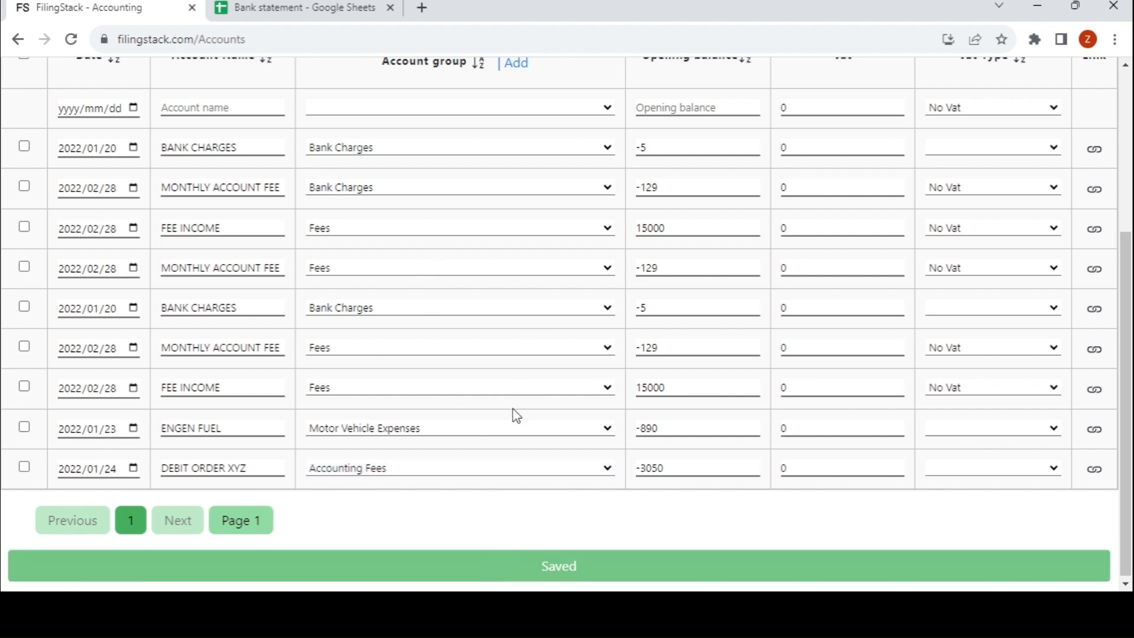
- Turn on Edit All and bulk-change the account group of the first MONTHLY ACCOUNT FEE and FEE INCOME entries to Accounting Fees
scroll(537, 410, "up", 1)
scroll(536, 409, "up", 2)
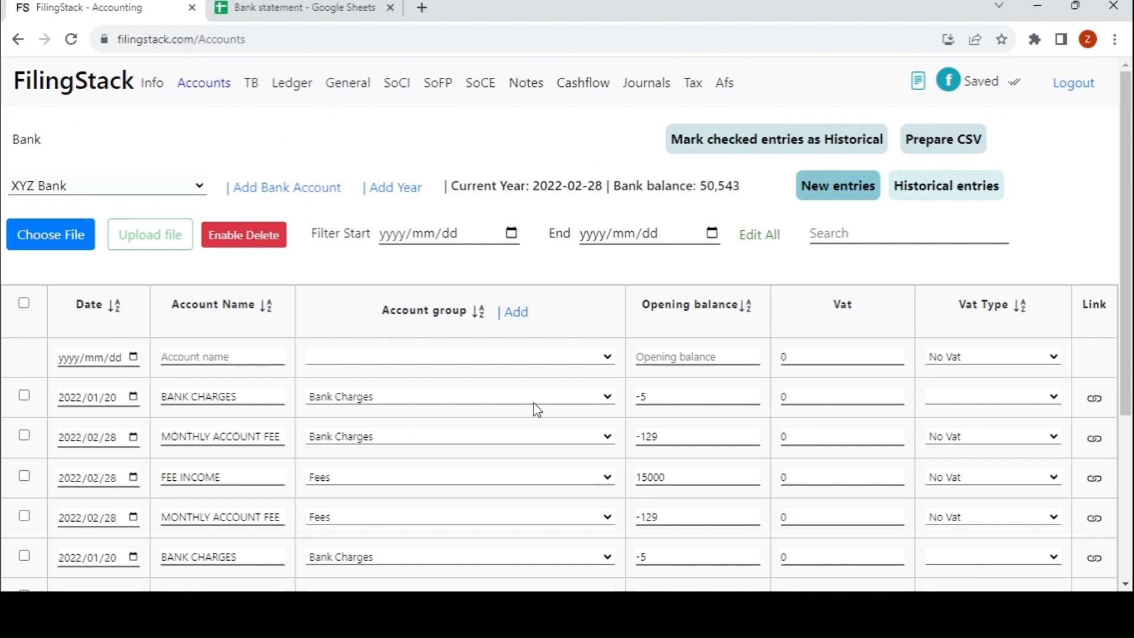
left_click(762, 235)
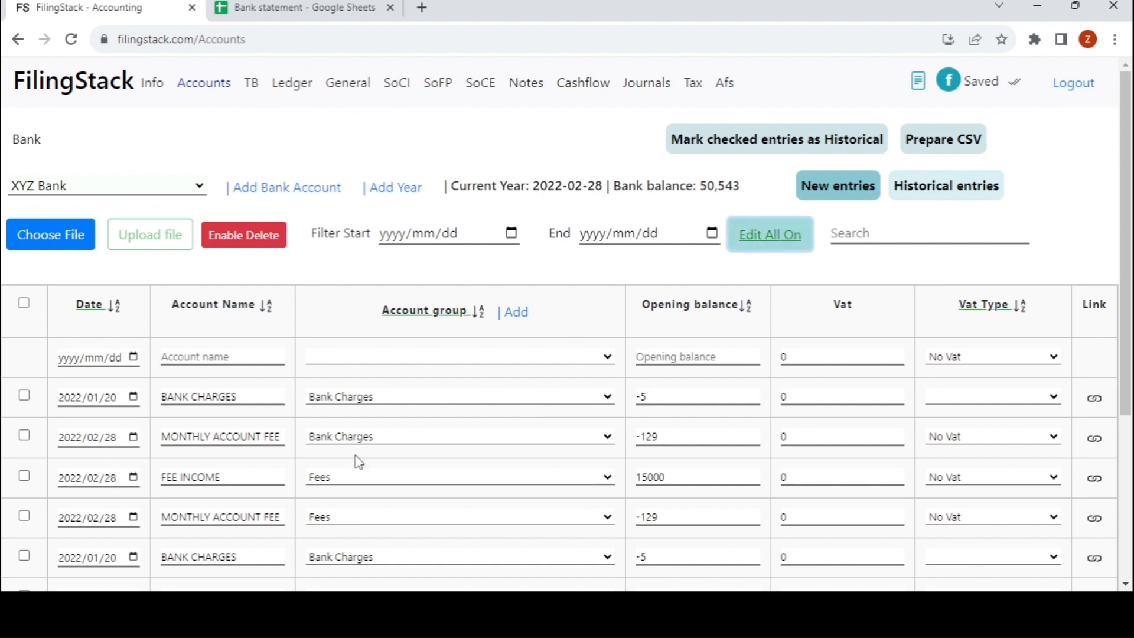
left_click(25, 435)
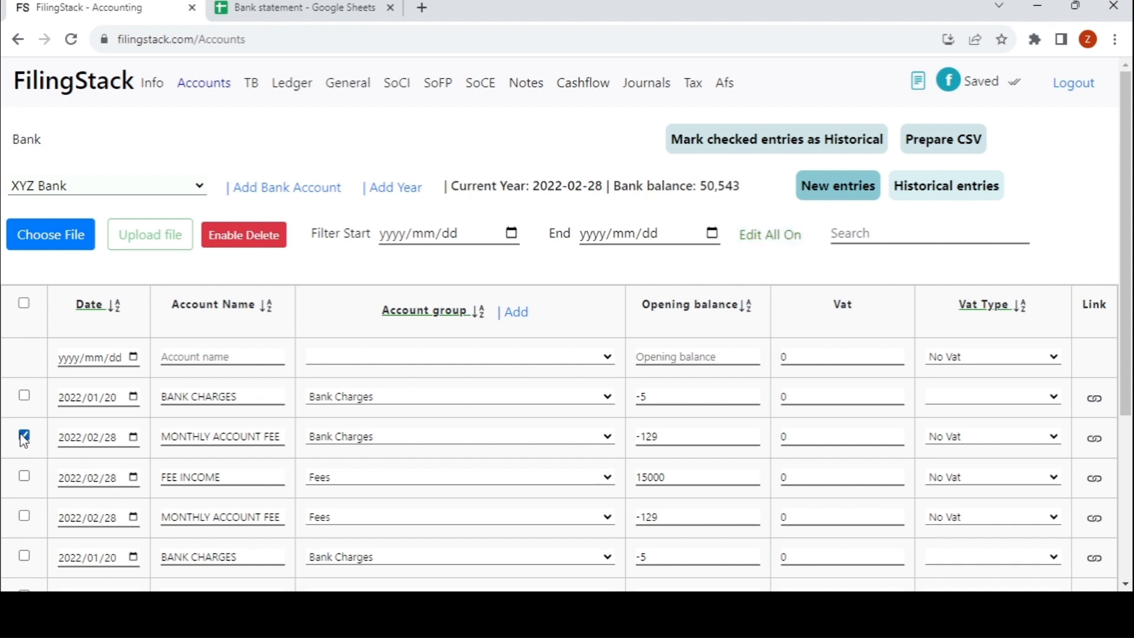
left_click(24, 476)
scroll(402, 469, "down", 2)
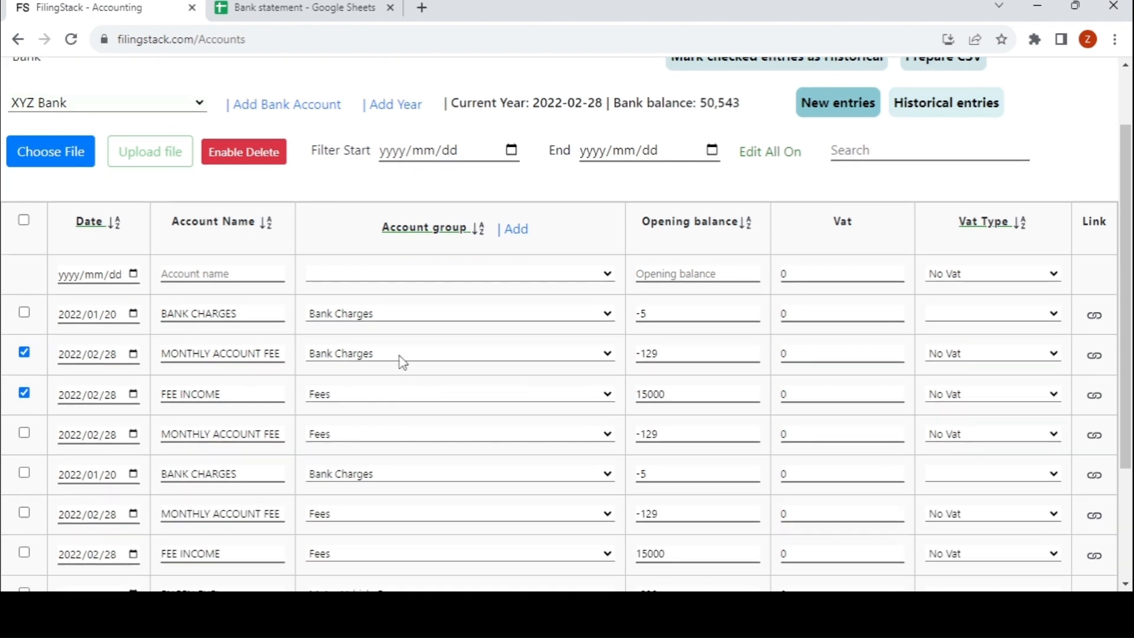
left_click(336, 360)
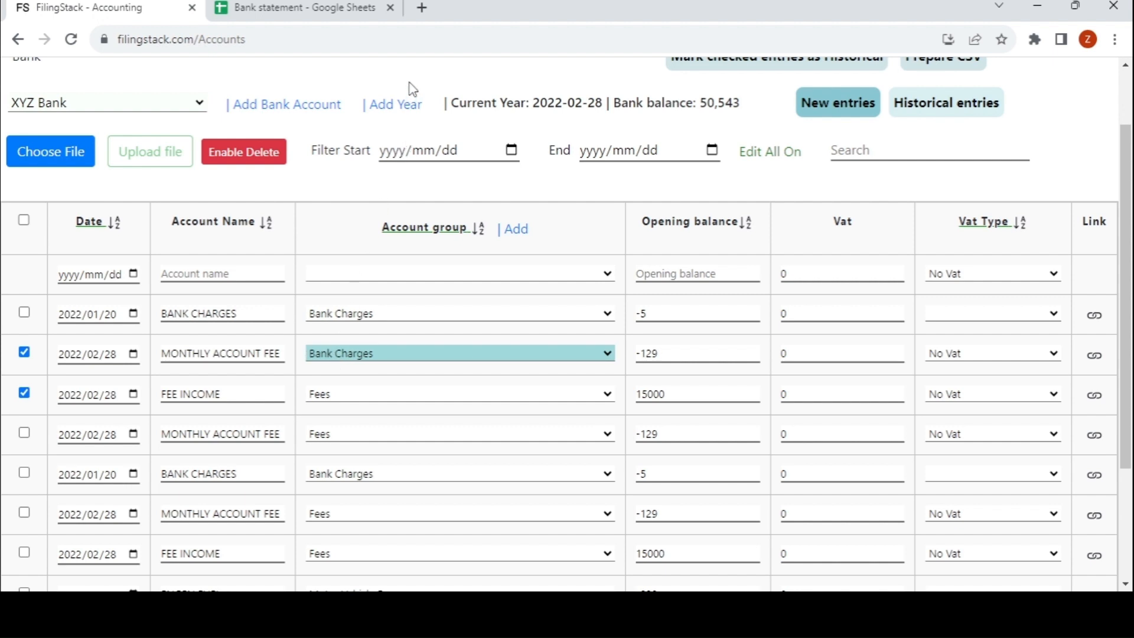
key("a")
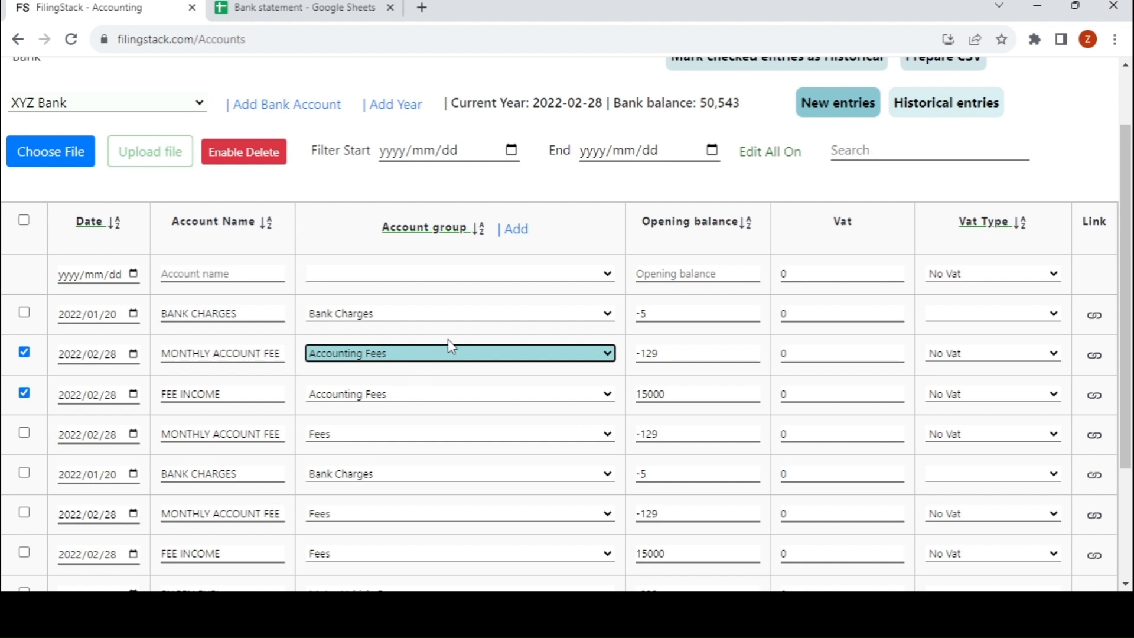
- Open the link of the third MONTHLY ACCOUNT FEE entry dated 2022/02/28
scroll(519, 367, "down", 3)
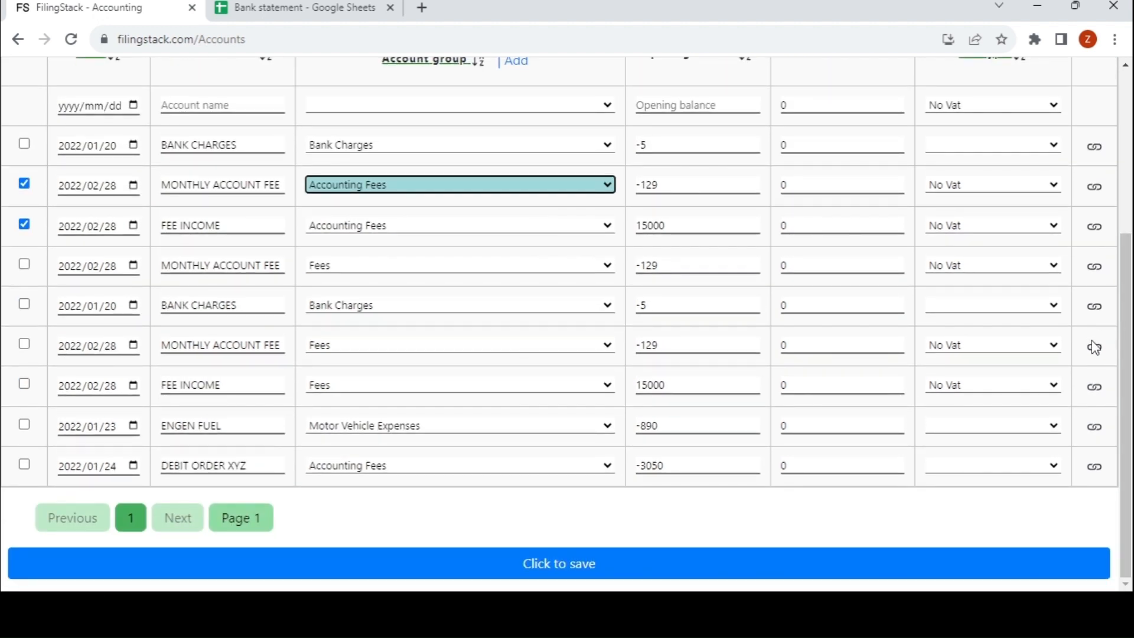
scroll(1094, 351, "up", 1)
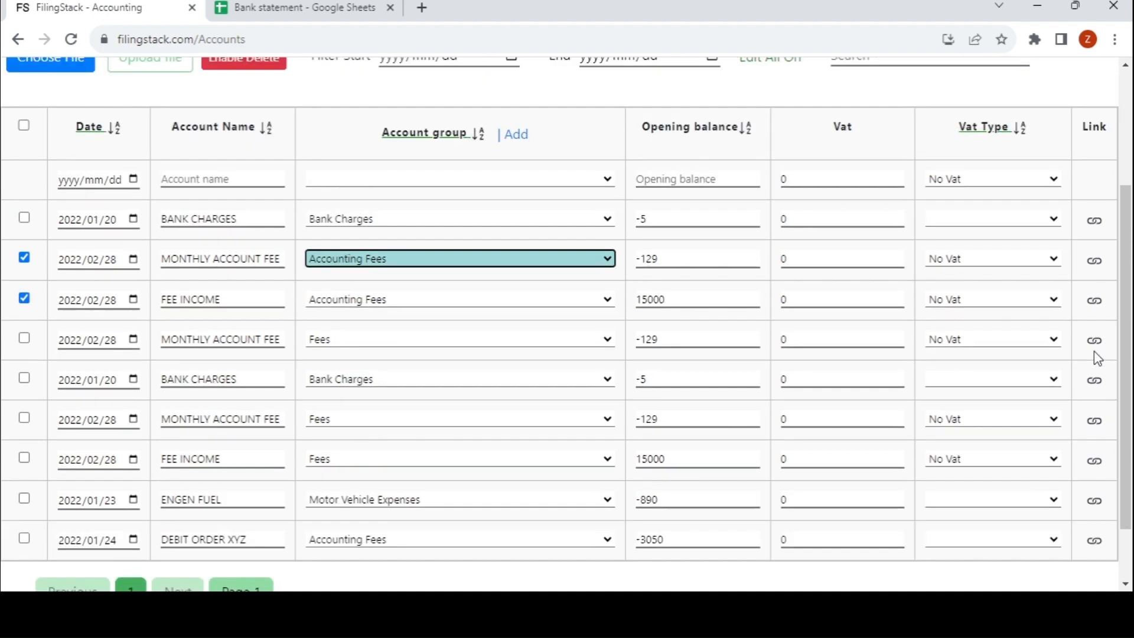
scroll(1094, 350, "down", 1)
left_click(1094, 348)
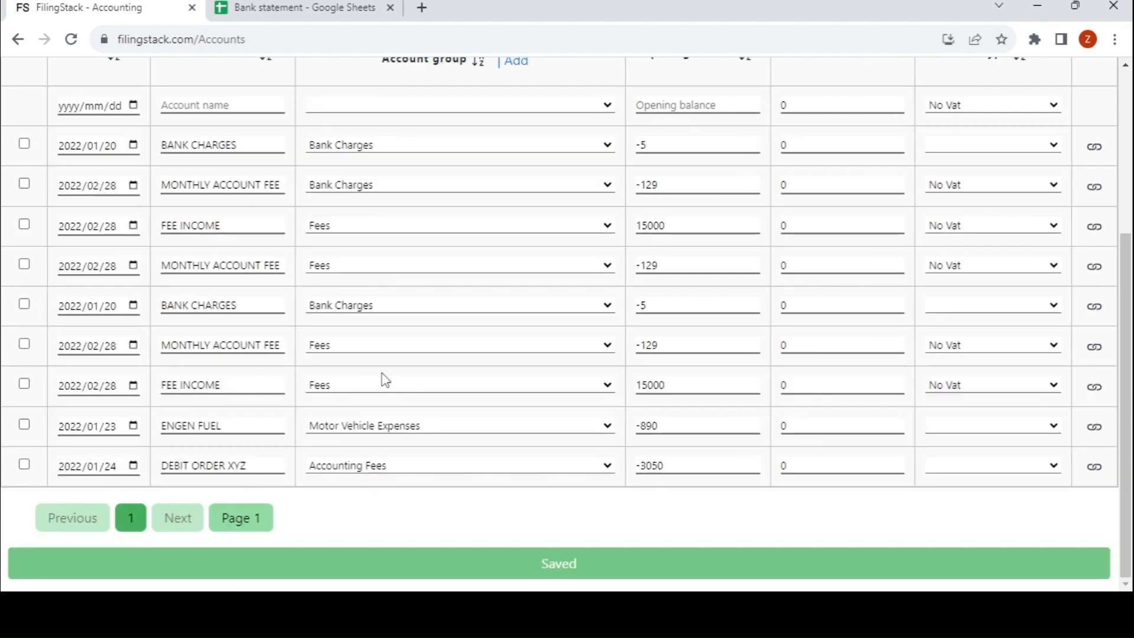
- Look through the trial balance, and open the ledger to see the account group transactions
scroll(385, 379, "up", 5)
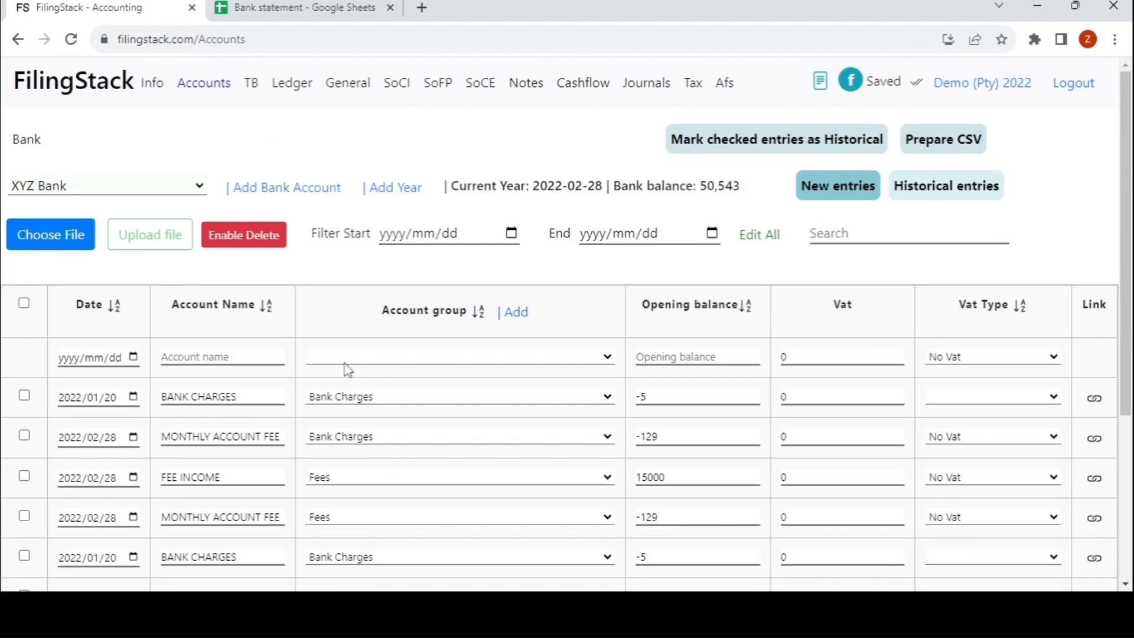
left_click(251, 88)
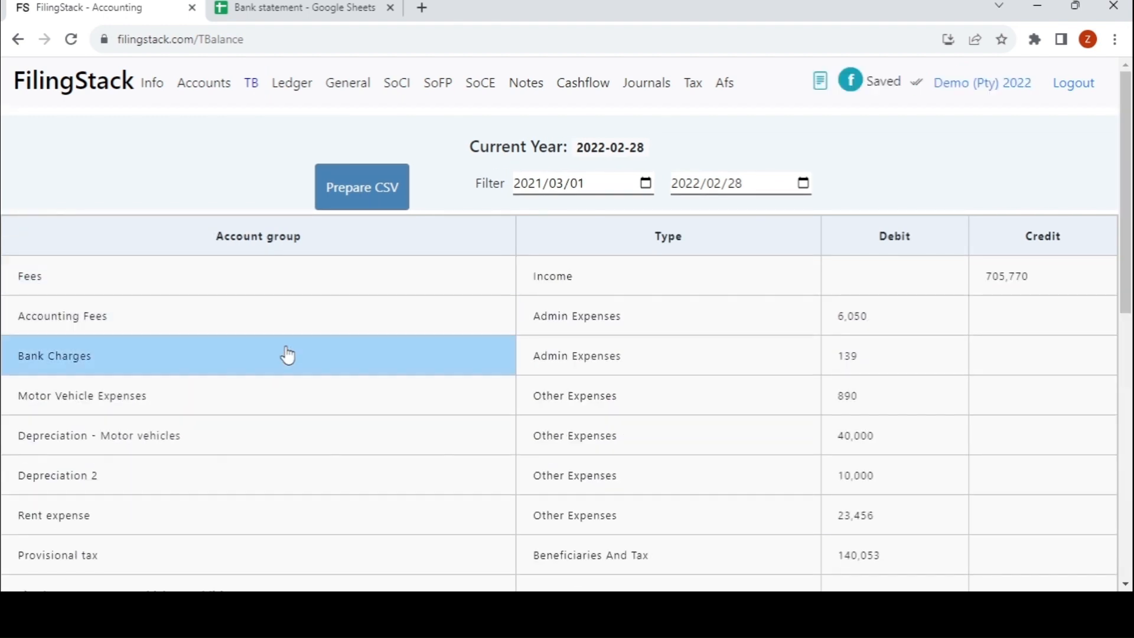
scroll(394, 295, "down", 3)
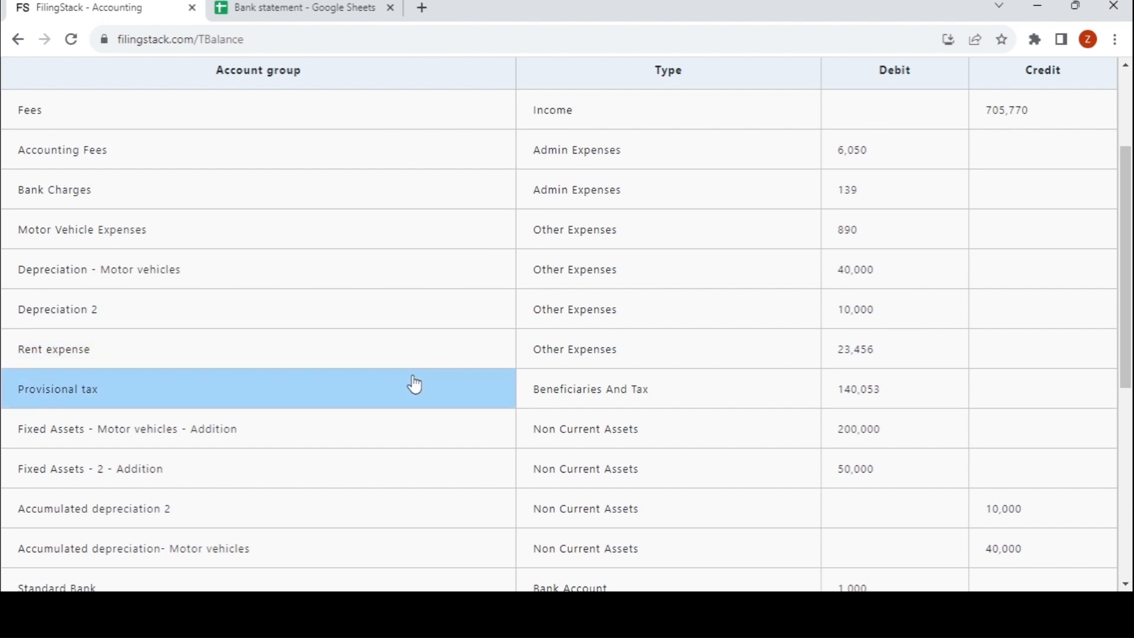
scroll(414, 385, "up", 3)
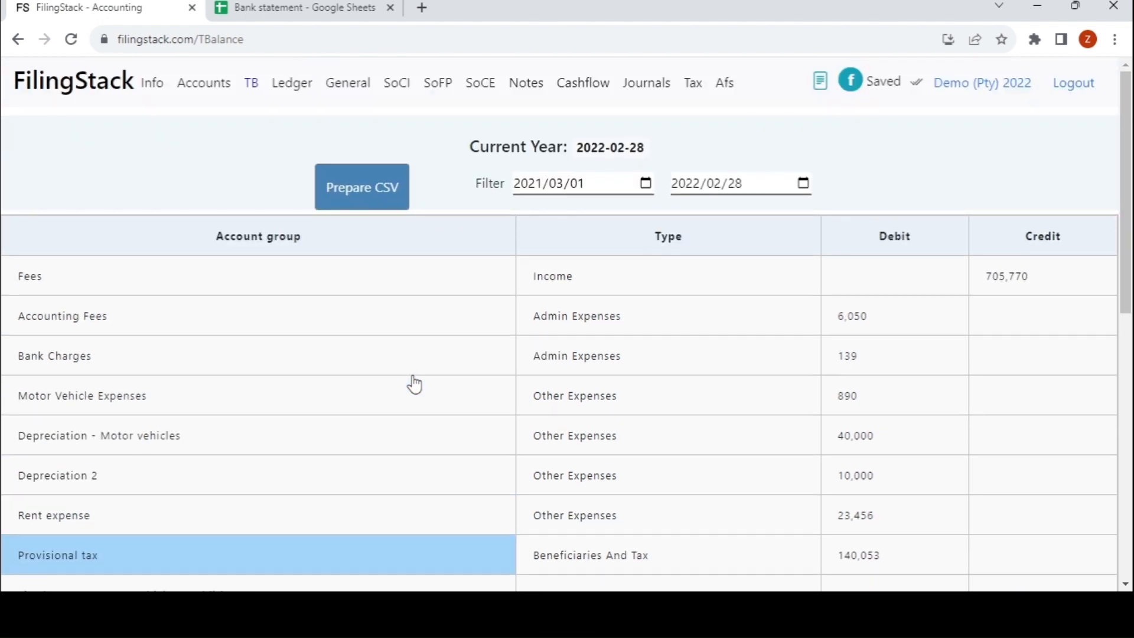
left_click(293, 90)
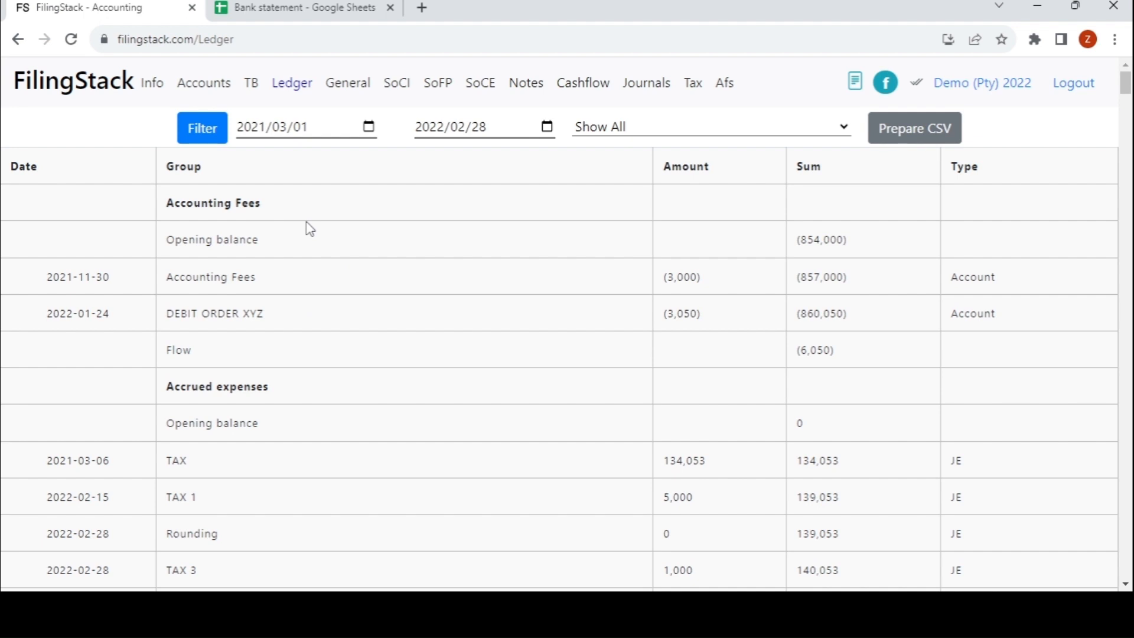
- Examine the Statement of Comprehensive Income and the Monthly Income Statement beneath it
left_click(400, 88)
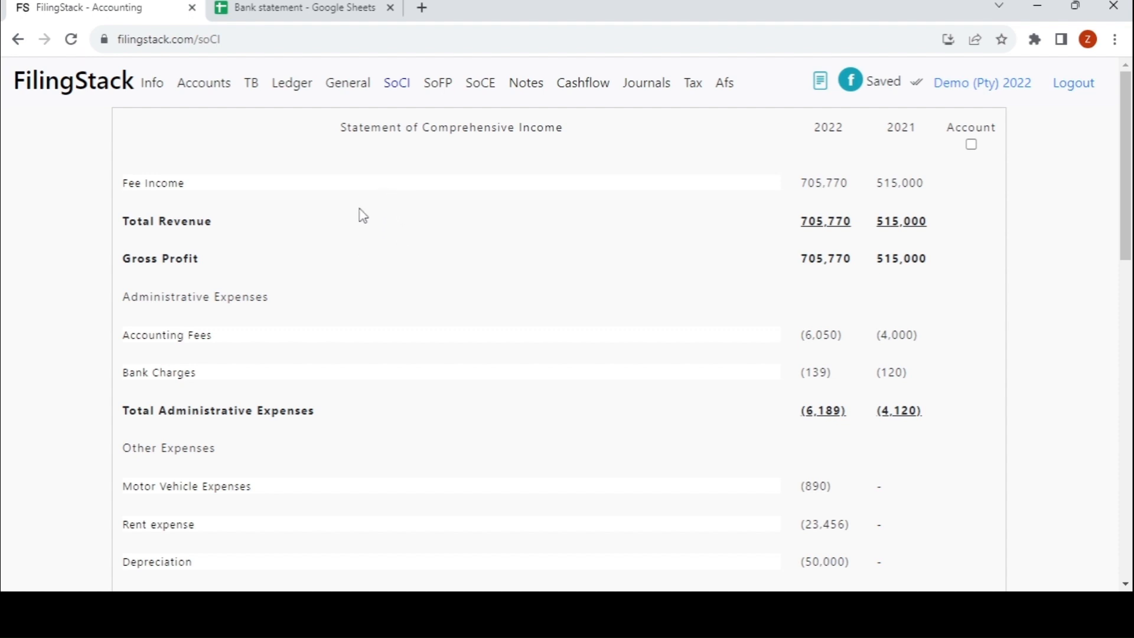
scroll(352, 273, "down", 1)
scroll(351, 277, "down", 2)
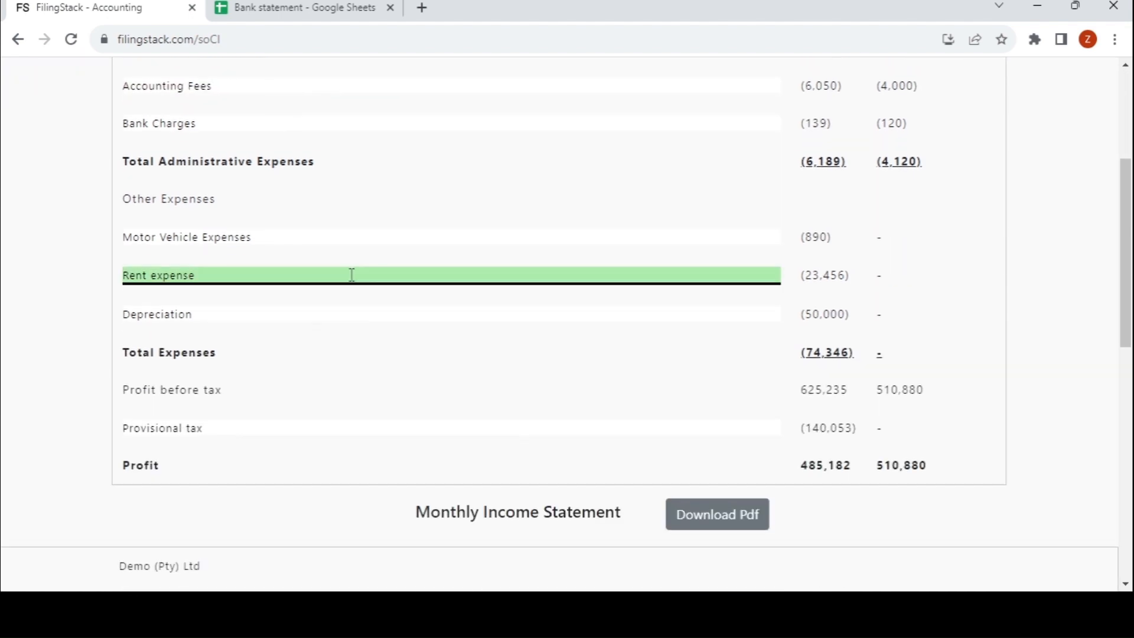
scroll(352, 274, "down", 2)
scroll(352, 281, "down", 1)
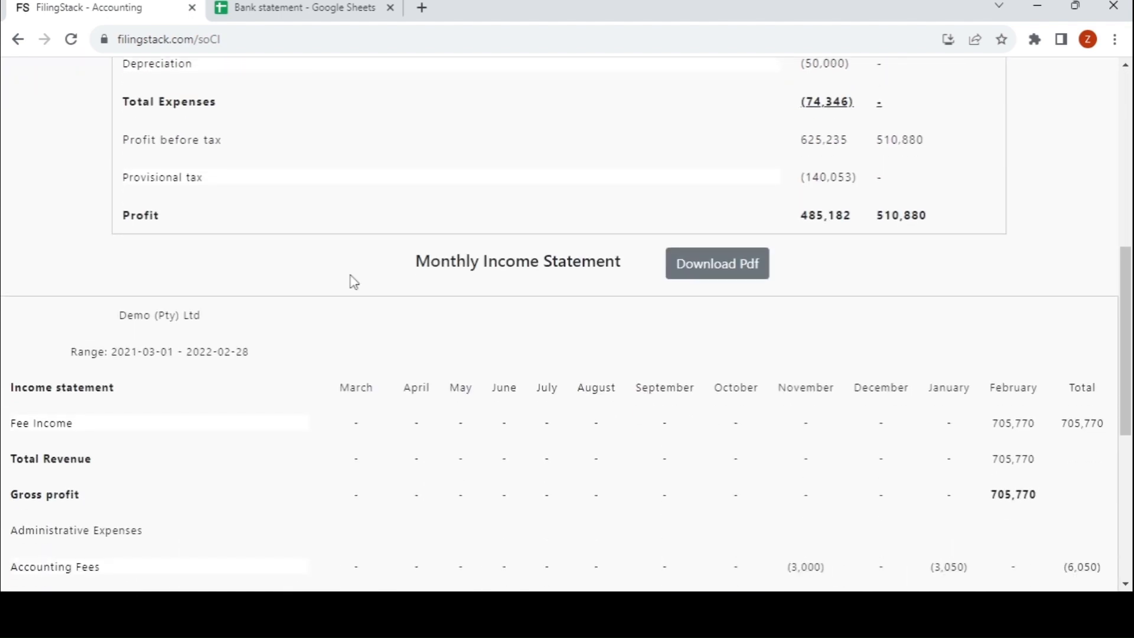
scroll(354, 283, "down", 1)
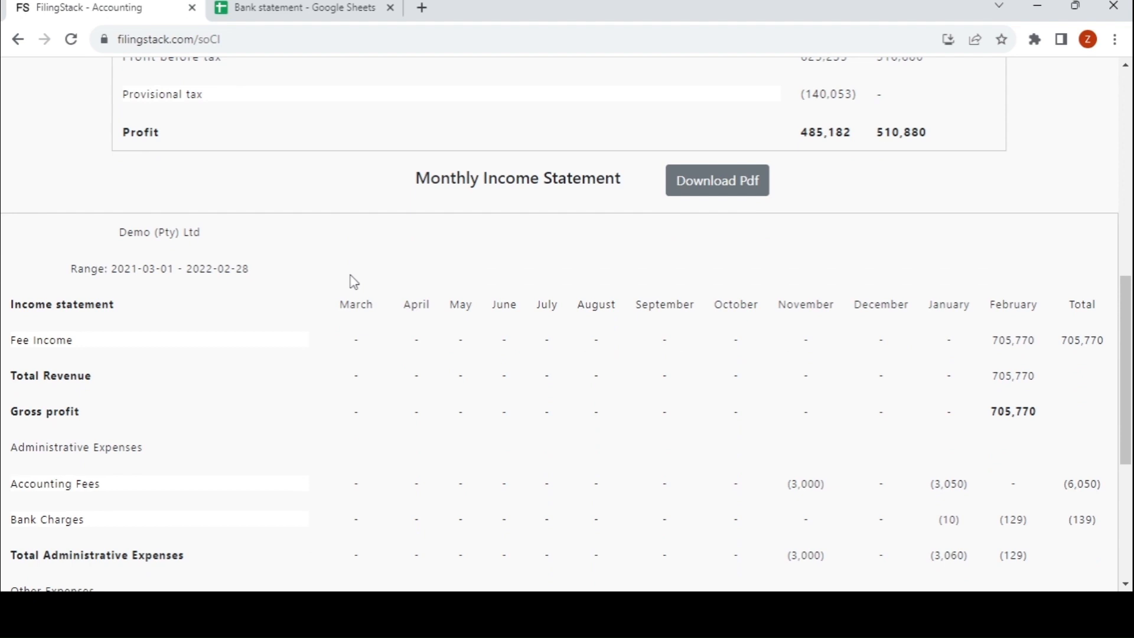
scroll(354, 282, "down", 2)
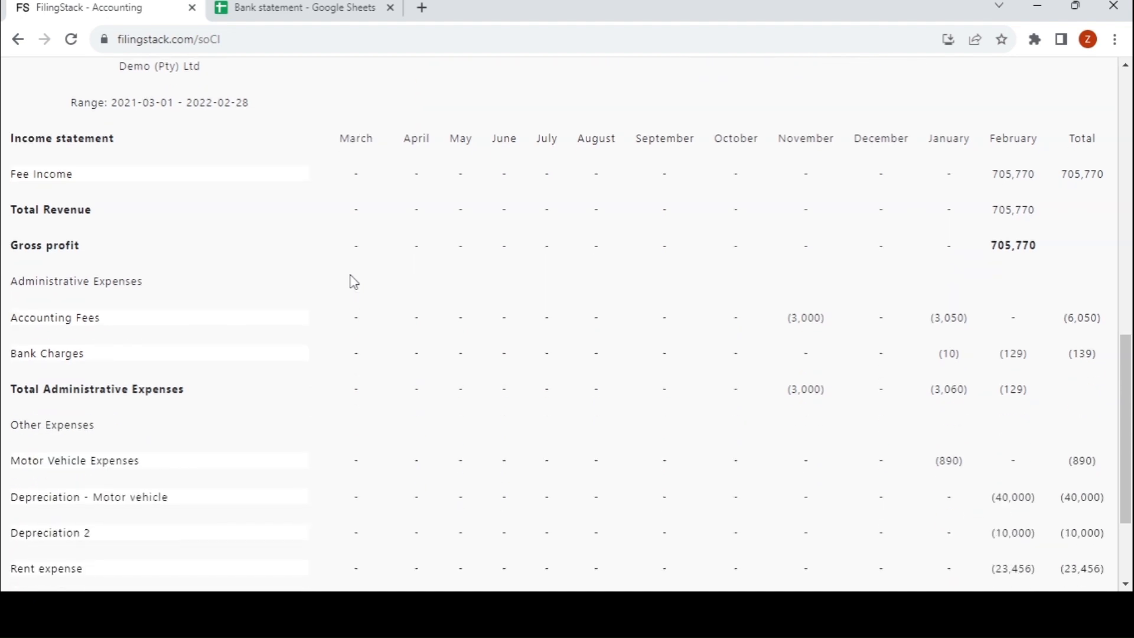
scroll(354, 282, "down", 2)
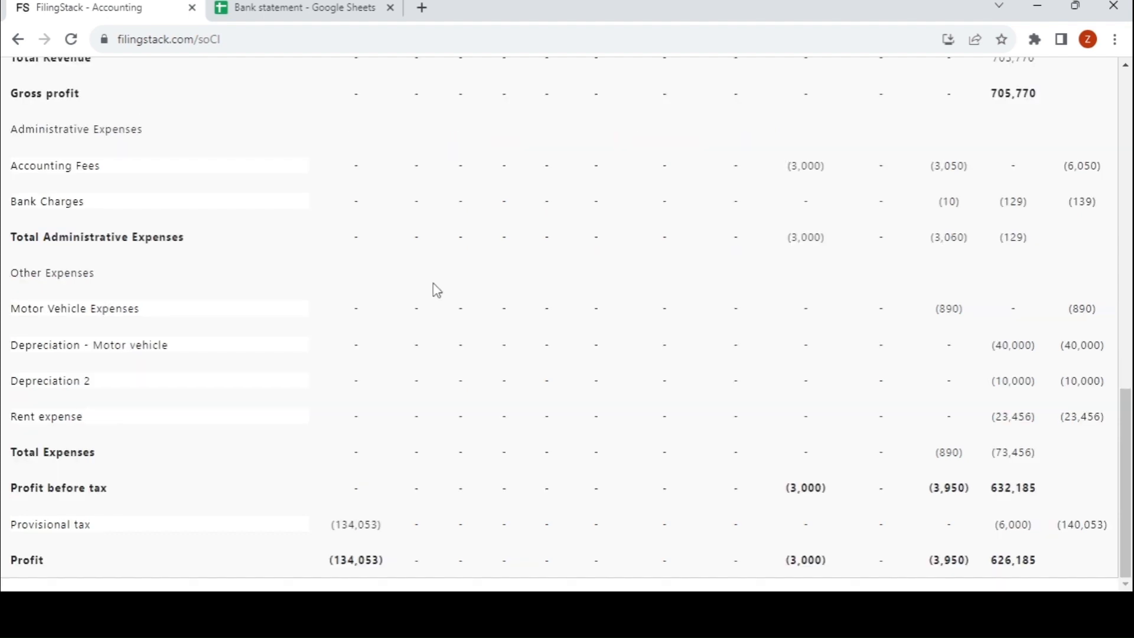
scroll(437, 290, "up", 20)
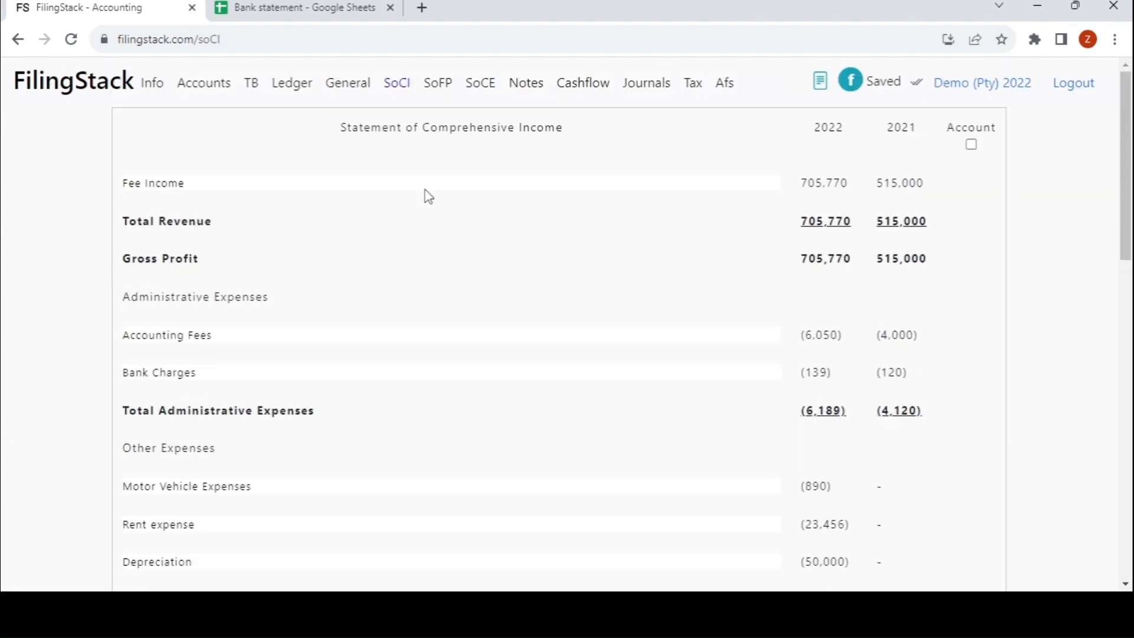
- Browse the statements of financial position, changes in equity and cashflow, and reload the journals page to view its entries
left_click(446, 92)
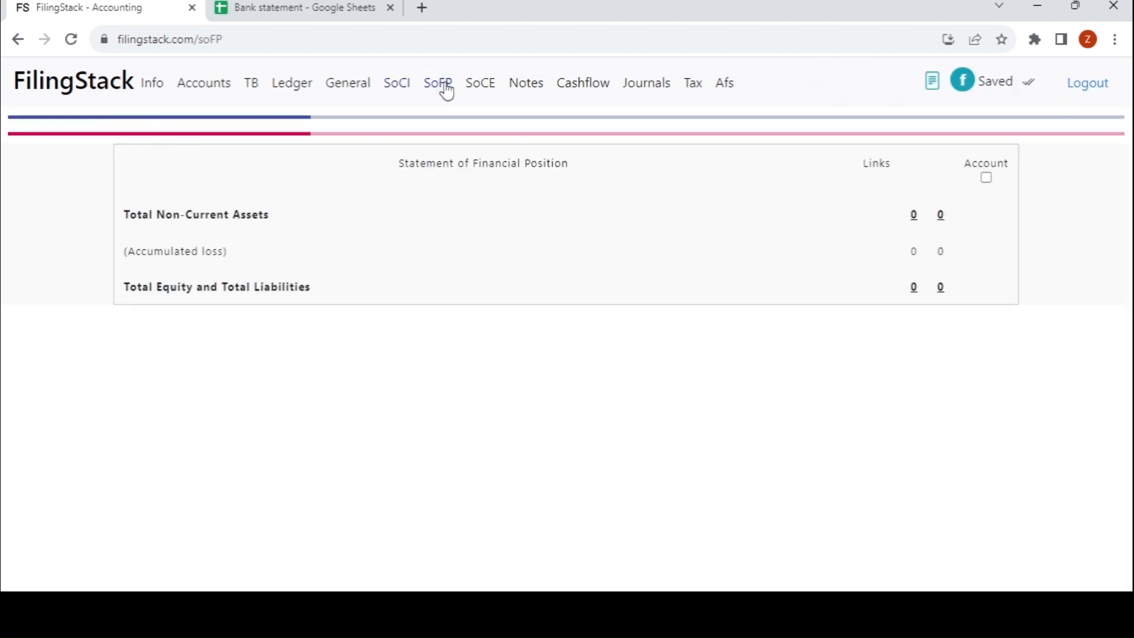
left_click(489, 83)
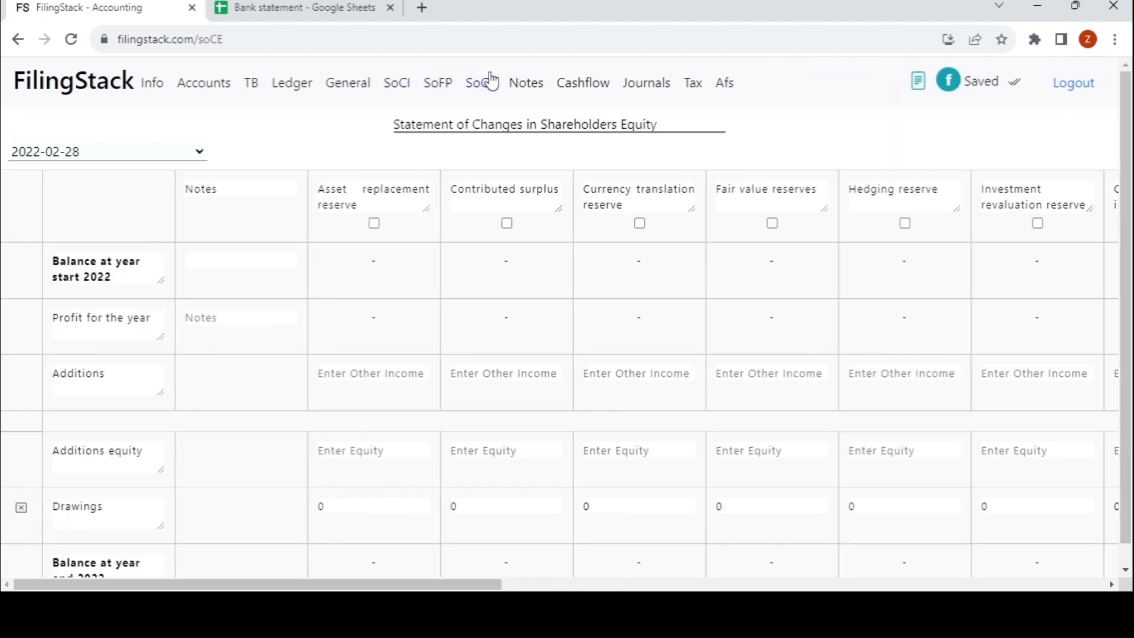
left_click(579, 82)
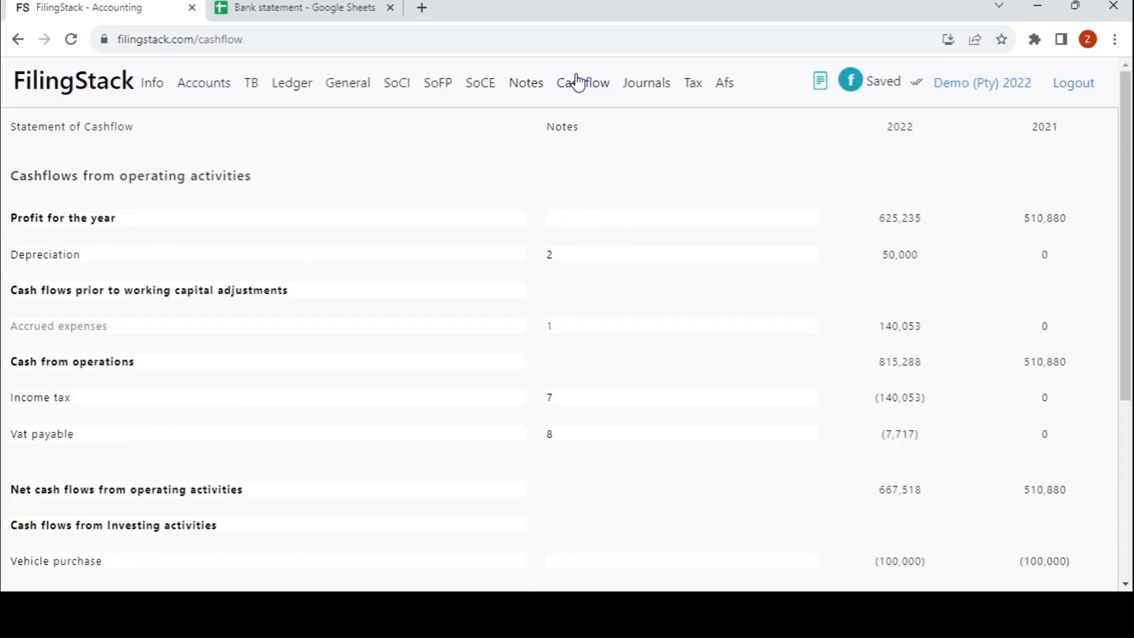
left_click(630, 89)
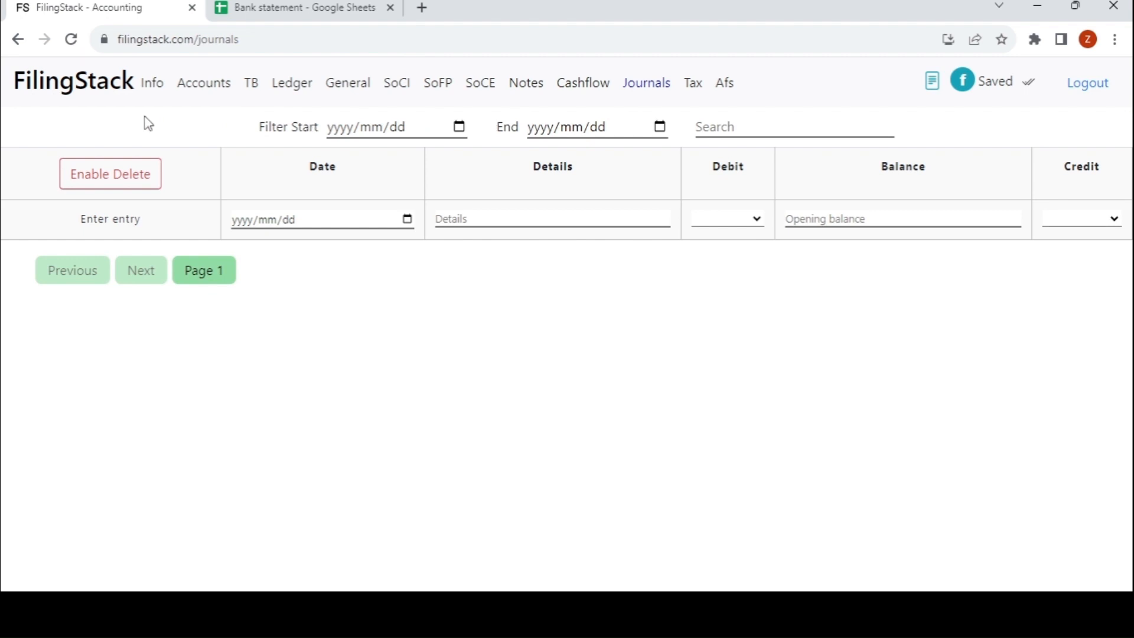
key("F5")
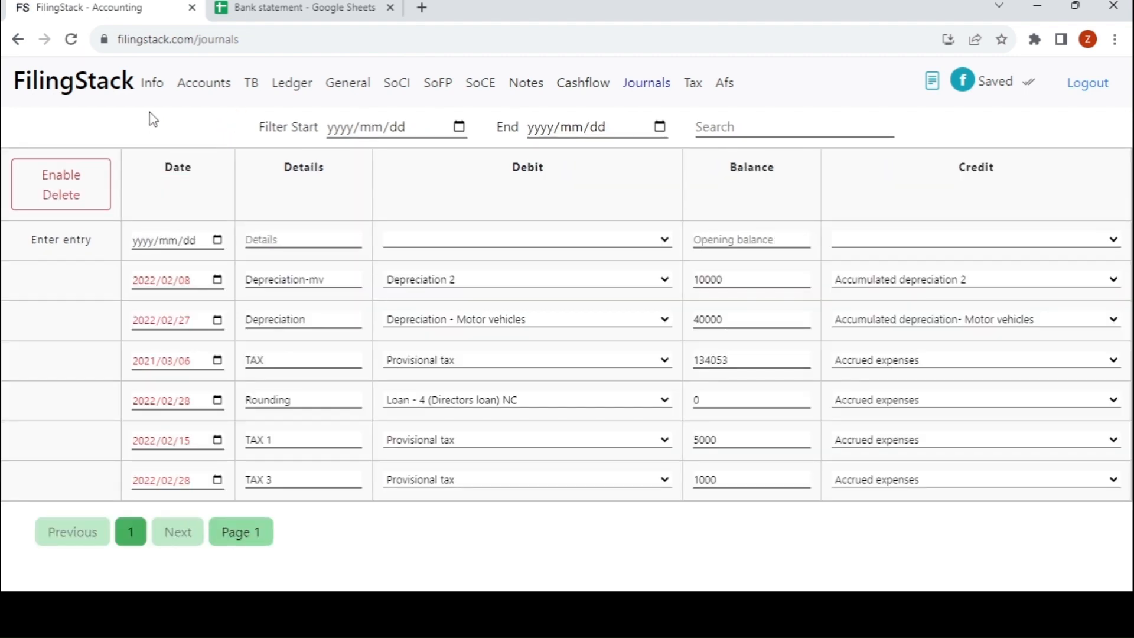
- Open the annual financial statements and look through the PDF customization options and the Detailed Income statement
left_click(731, 89)
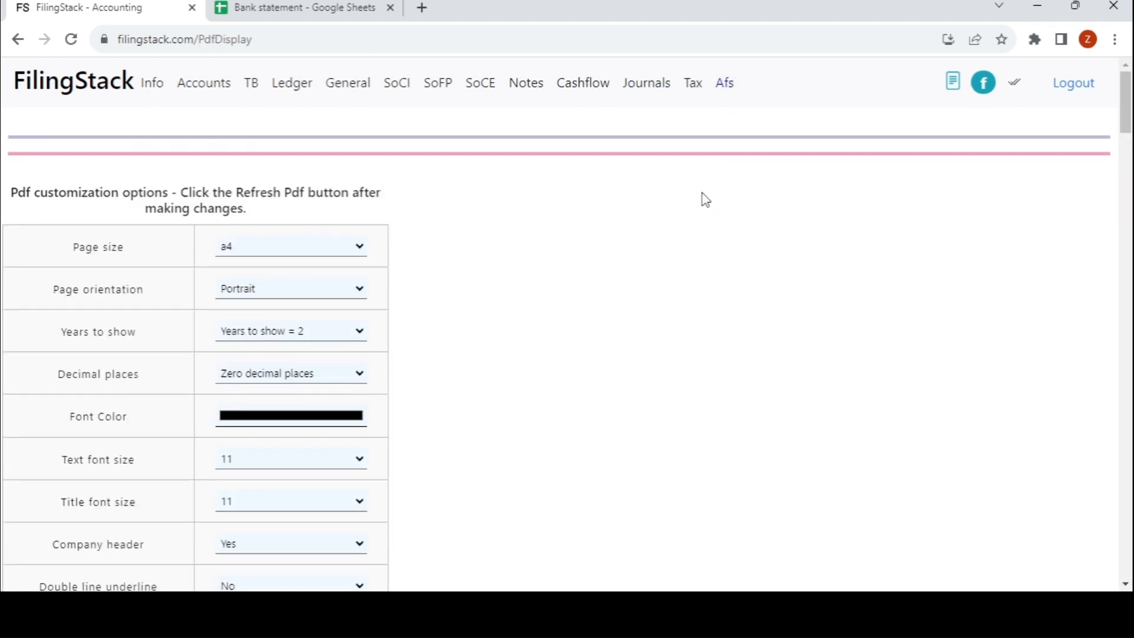
scroll(671, 288, "down", 1)
scroll(671, 288, "down", 15)
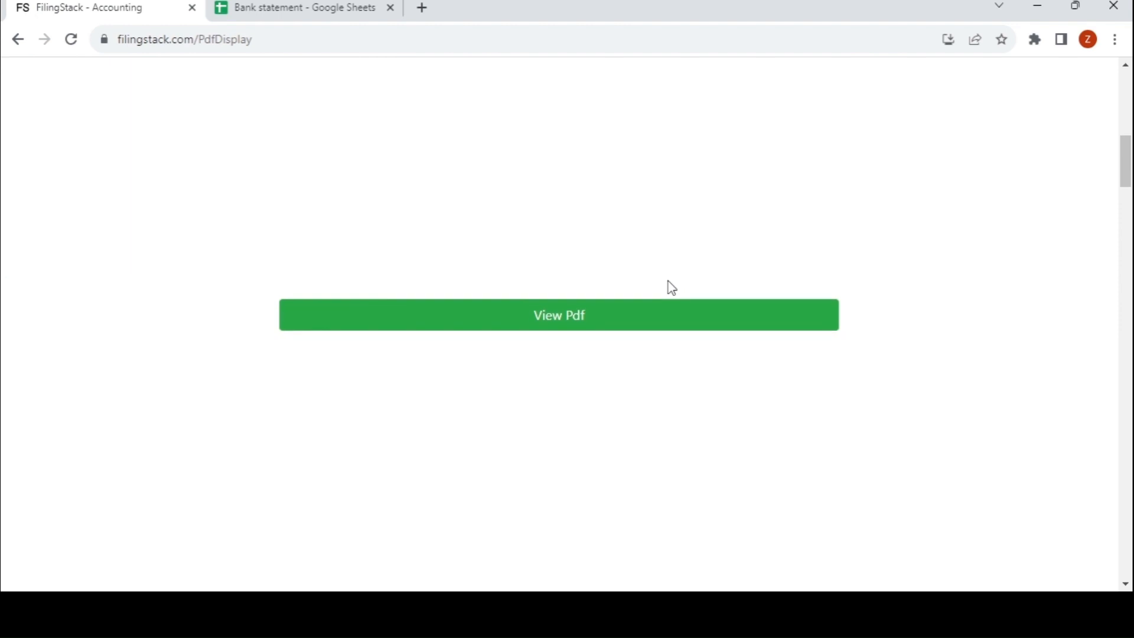
scroll(672, 288, "down", 15)
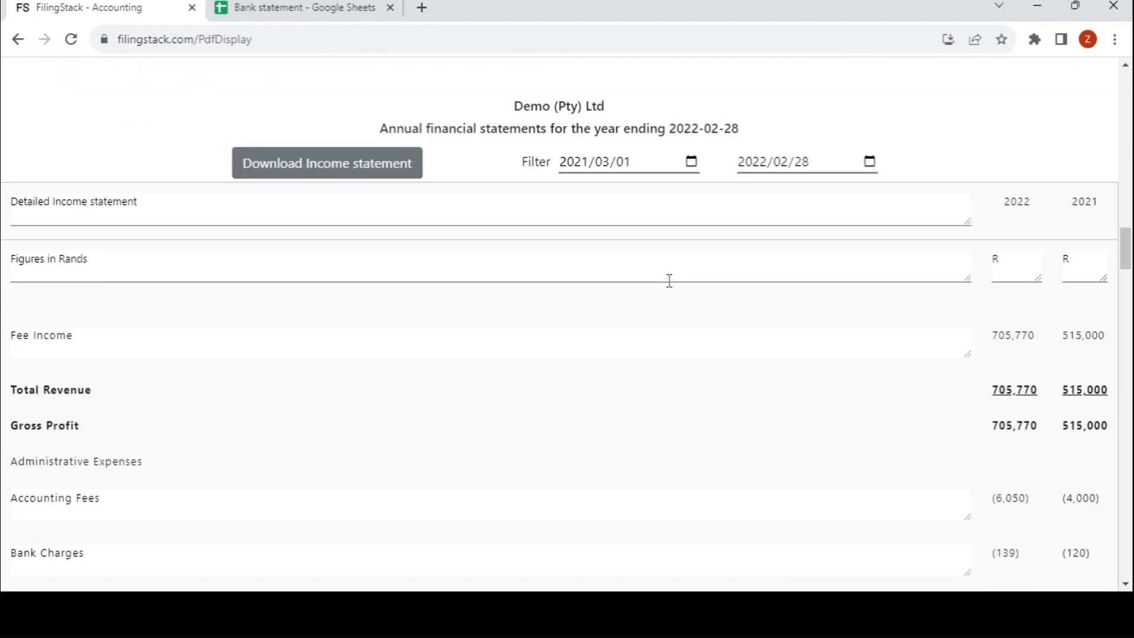
scroll(670, 280, "up", 20)
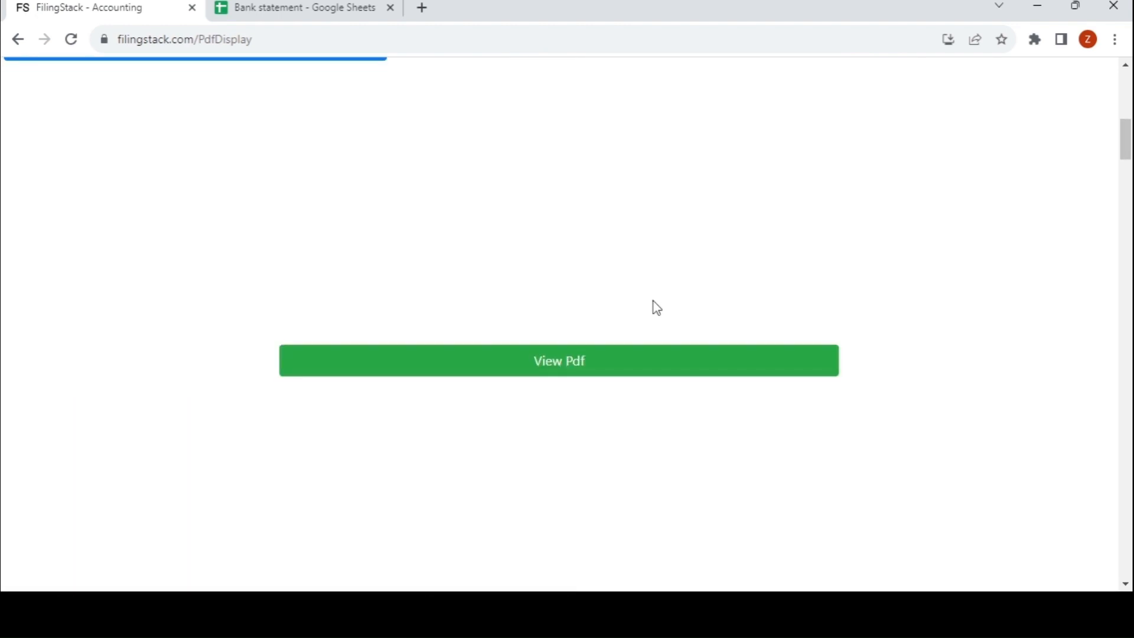
- Generate the annual financial statements PDF and look through its pages, including the Statement of Comprehensive Income and Statement of Financial Position
left_click(605, 240)
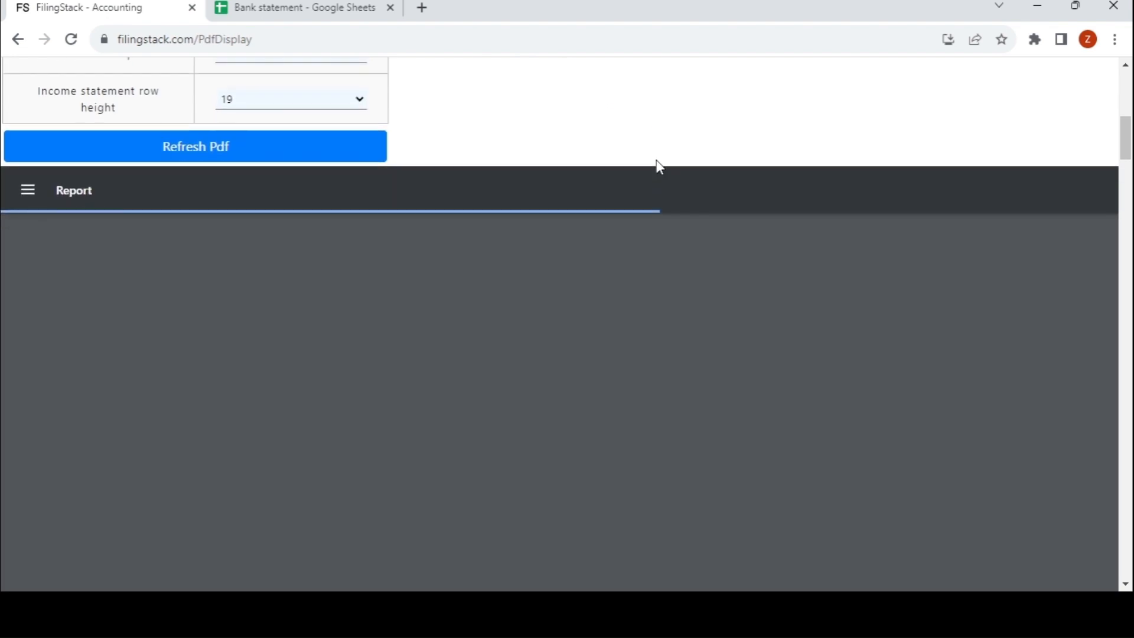
scroll(678, 123, "down", 1)
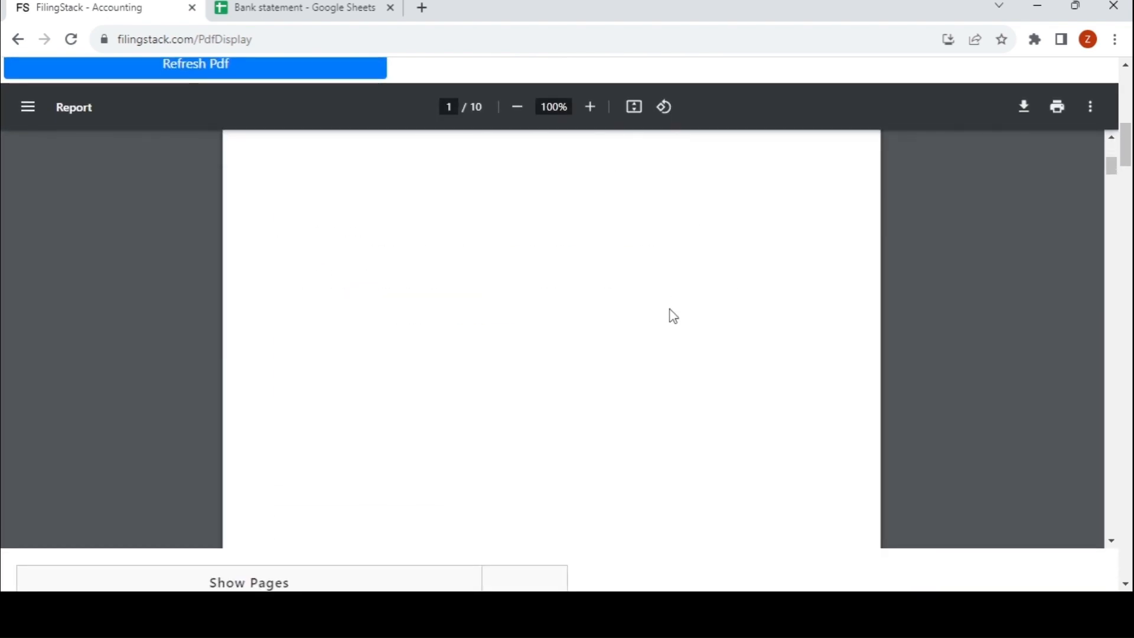
scroll(670, 316, "up", 4)
scroll(670, 316, "down", 3)
scroll(673, 317, "down", 10)
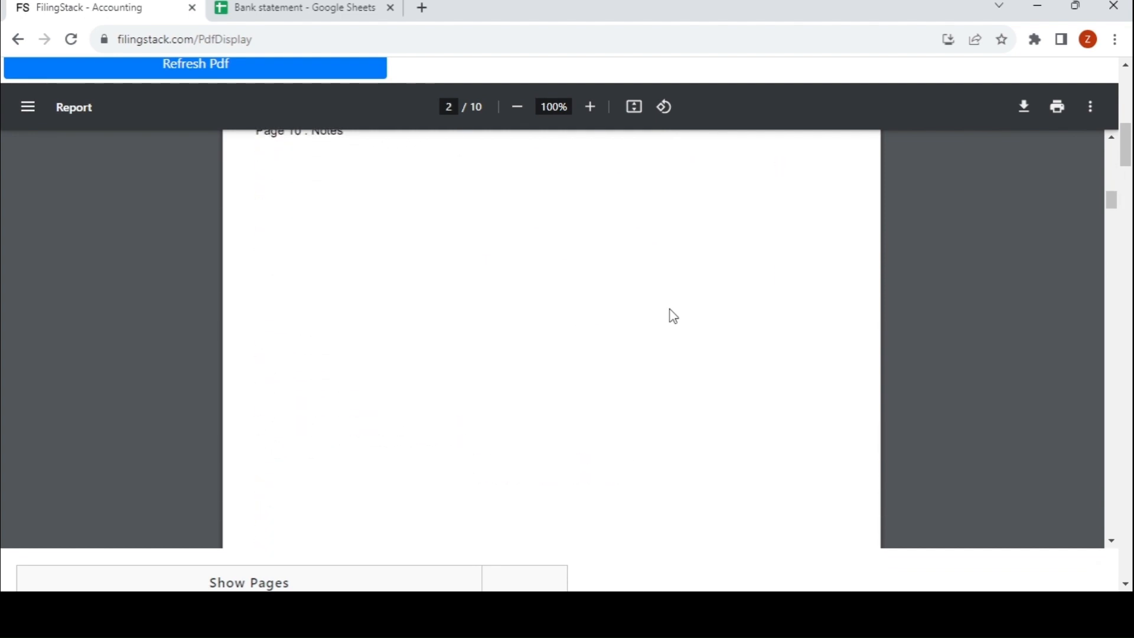
scroll(674, 316, "up", 5)
scroll(674, 316, "down", 15)
scroll(580, 274, "down", 15)
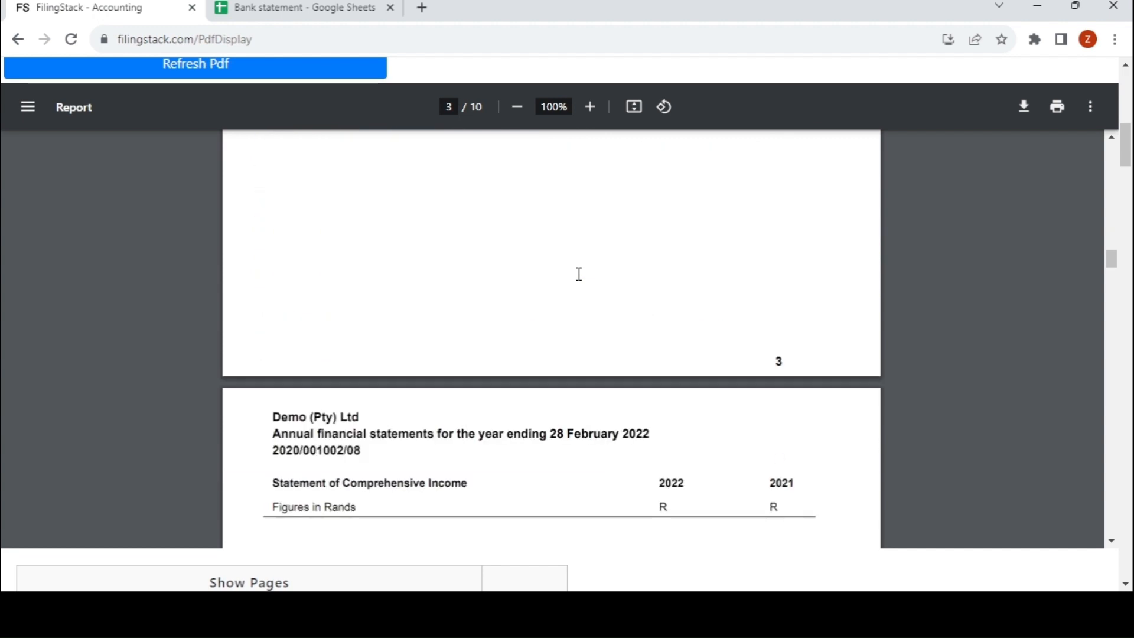
scroll(579, 274, "down", 12)
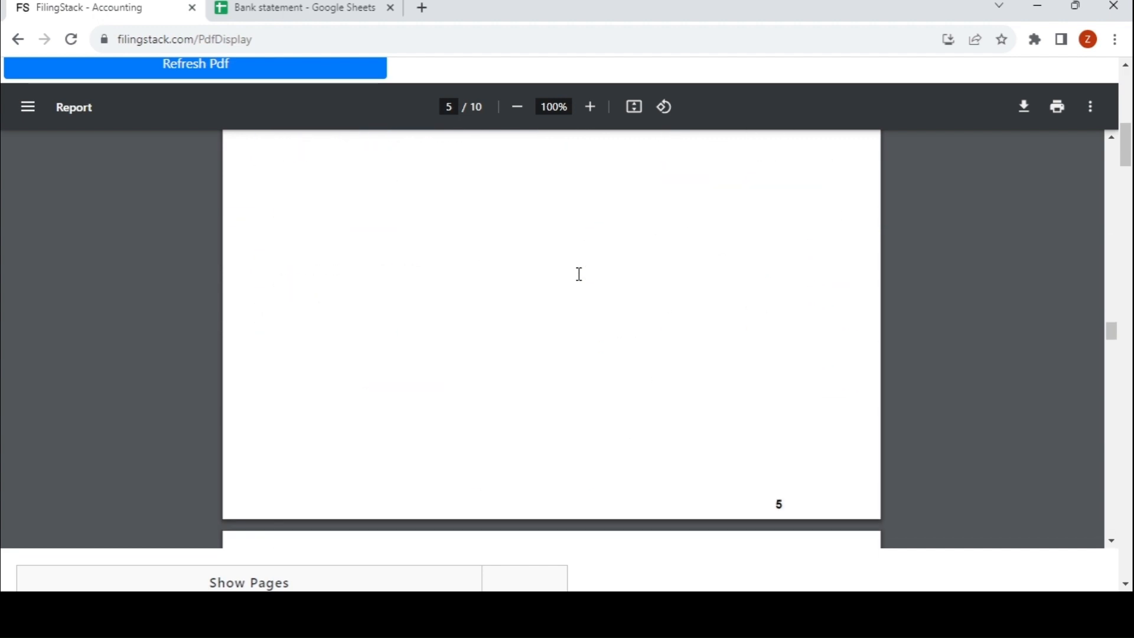
scroll(579, 274, "down", 4)
scroll(579, 274, "up", 15)
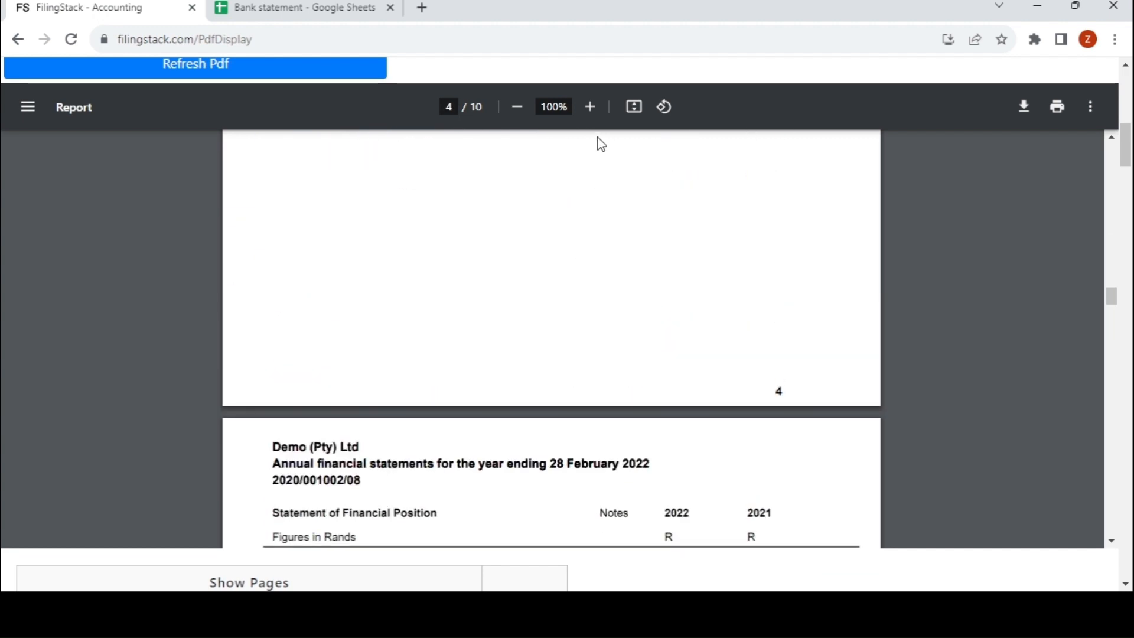
scroll(602, 112, "up", 5)
scroll(596, 130, "up", 6)
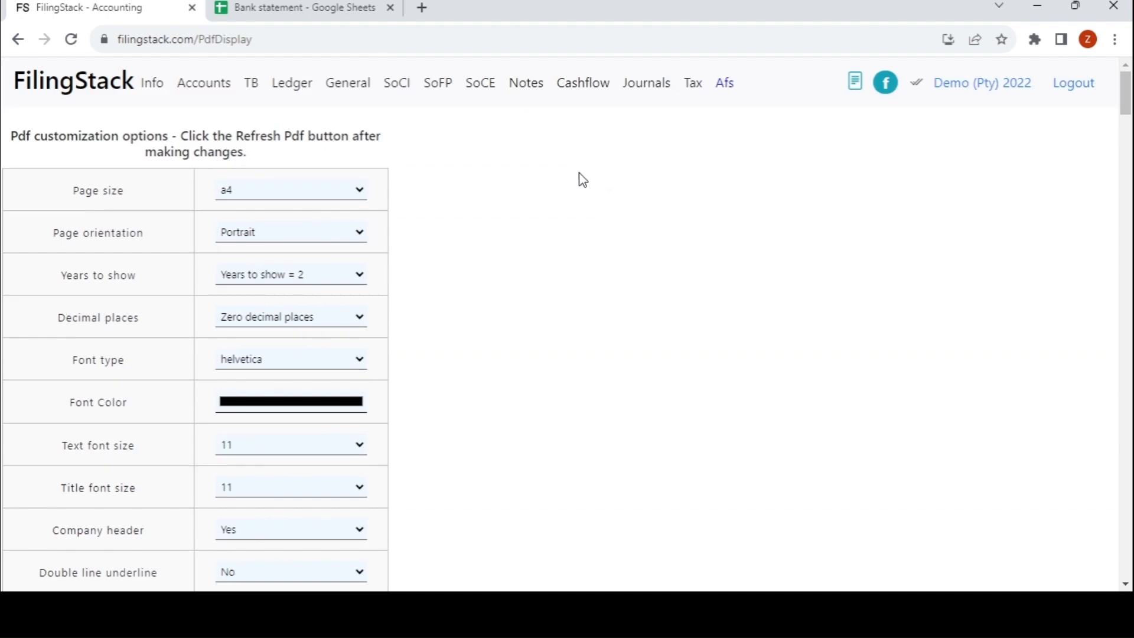
- Look over the notes contents, and the cover wording, accountants report and index page contents in the General section
left_click(521, 90)
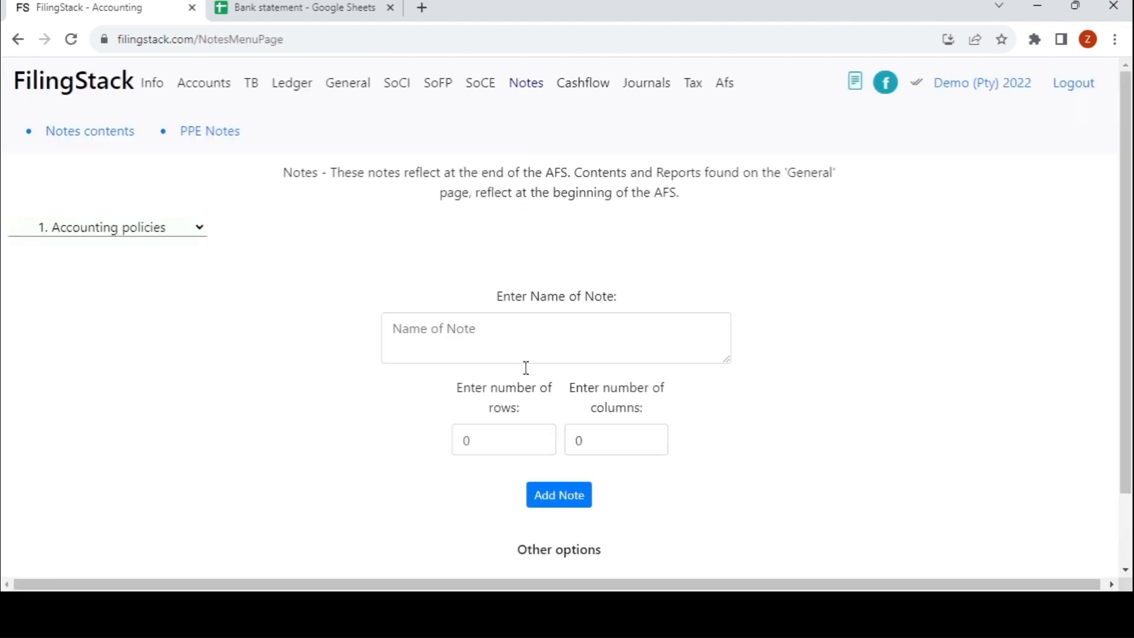
left_click(69, 133)
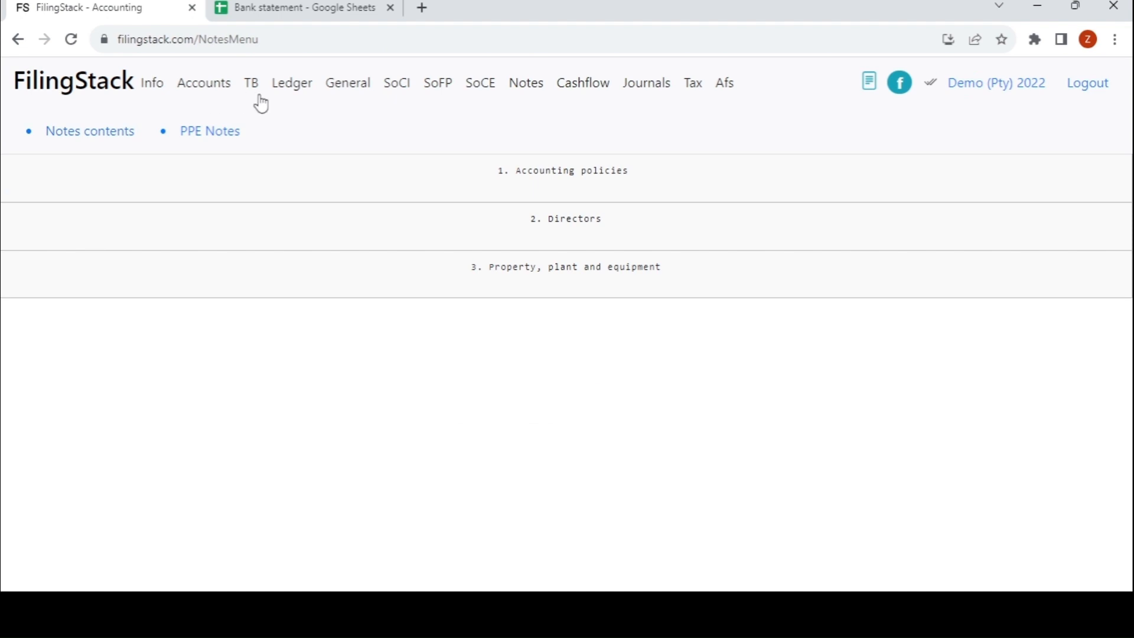
left_click(348, 95)
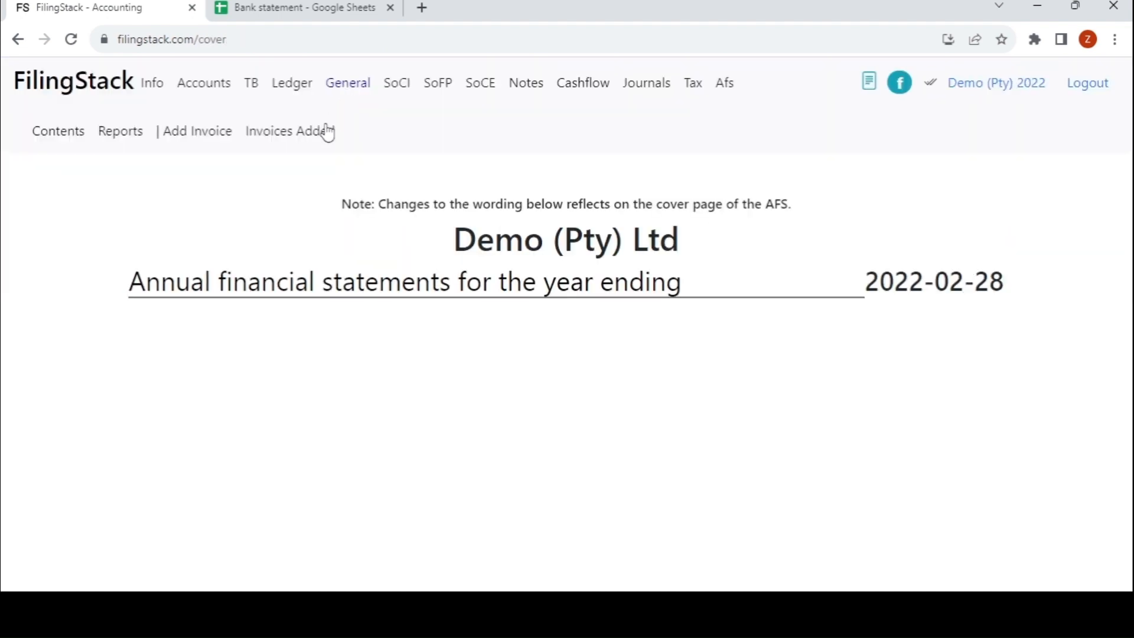
left_click(120, 133)
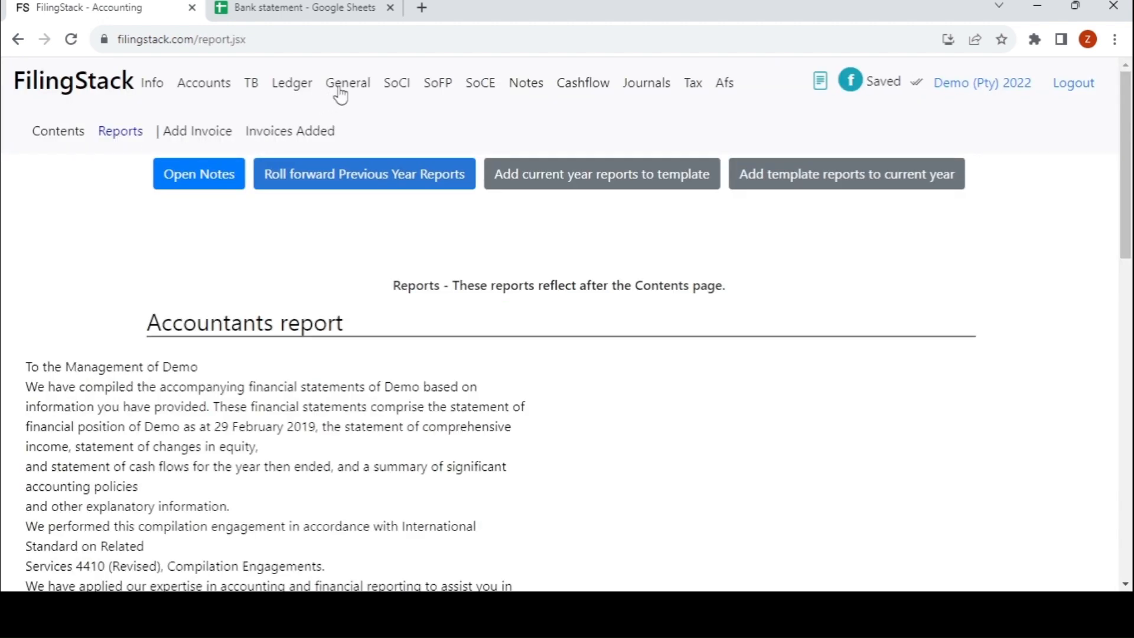
left_click(77, 134)
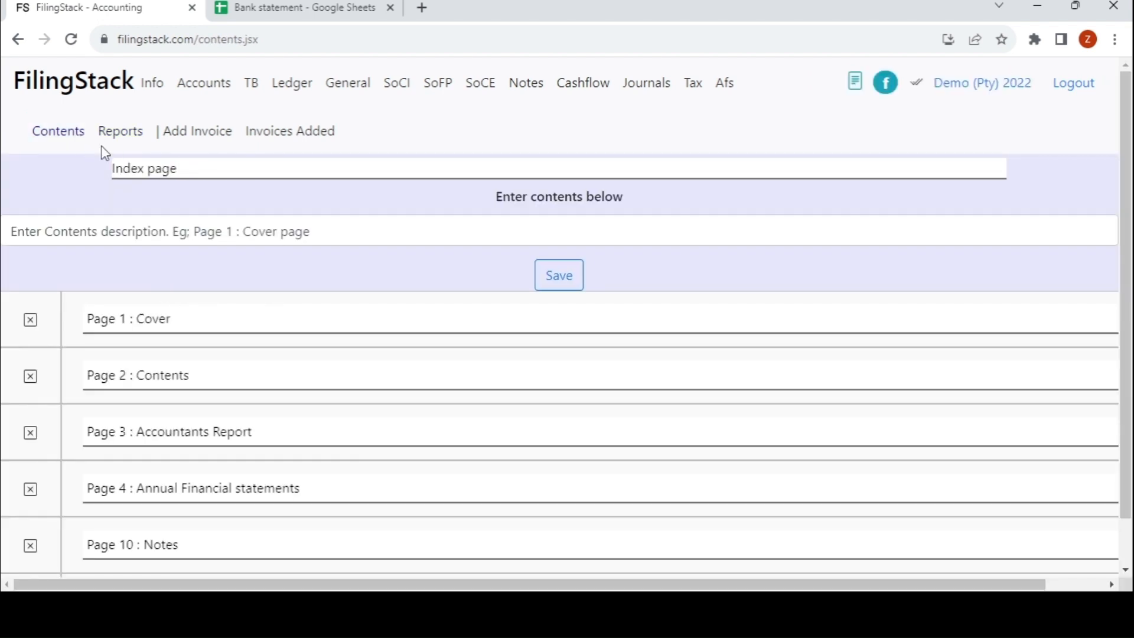
- Open the form for adding an invoice and look through its company, bank and client fields
left_click(210, 137)
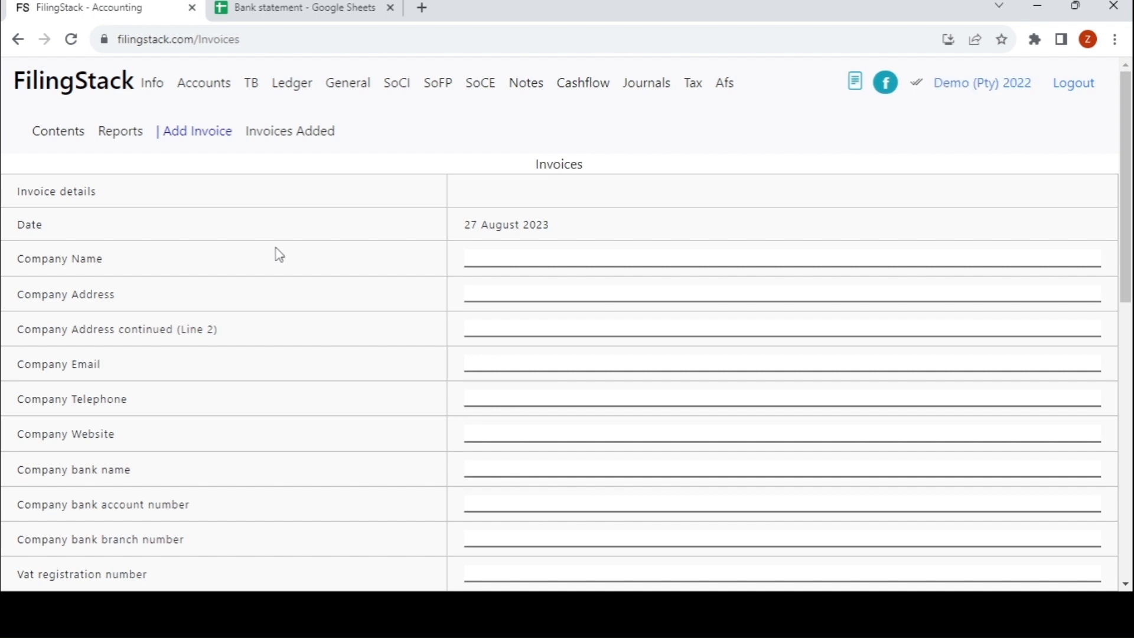
scroll(278, 252, "down", 8)
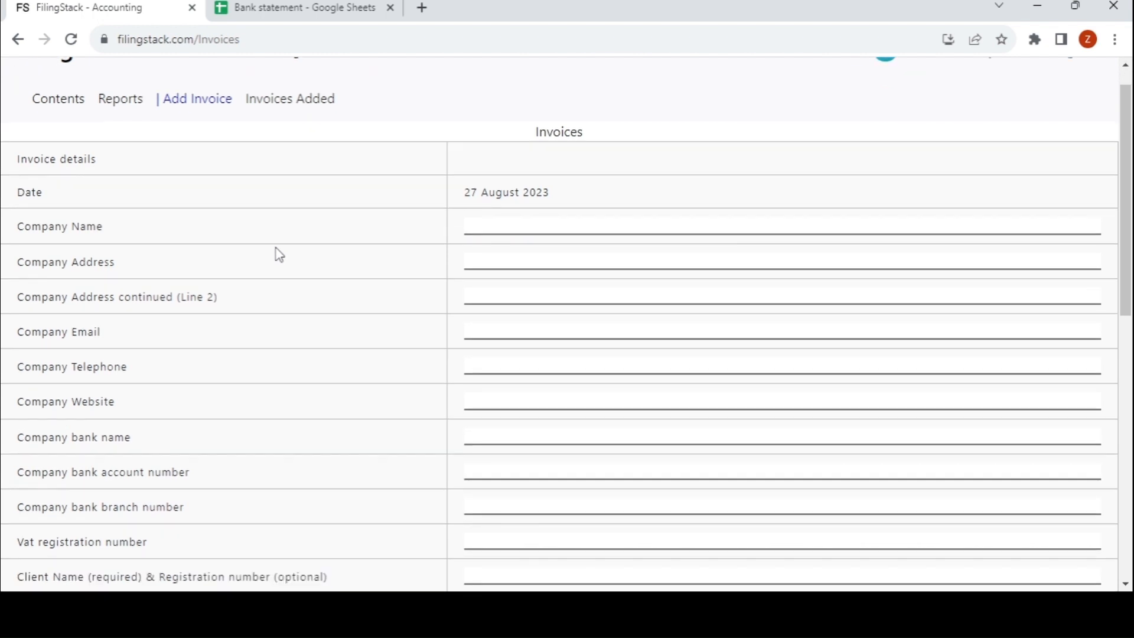
scroll(277, 247, "up", 7)
scroll(277, 247, "up", 1)
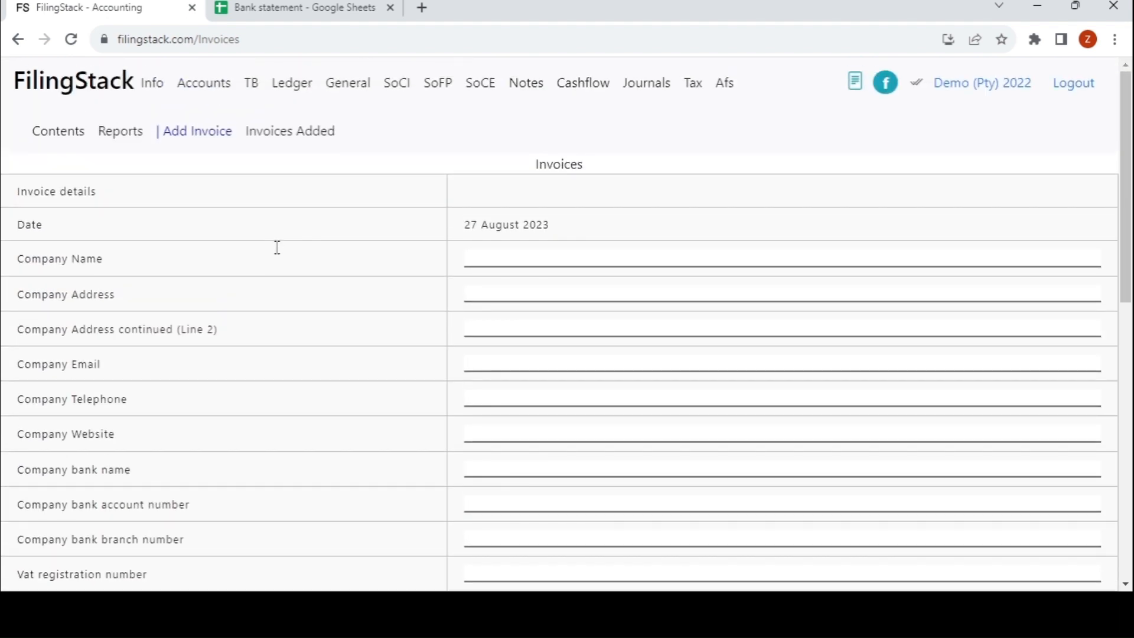
- Open the invoices already added and examine the saved invoice's company details, logo and product lines
left_click(281, 141)
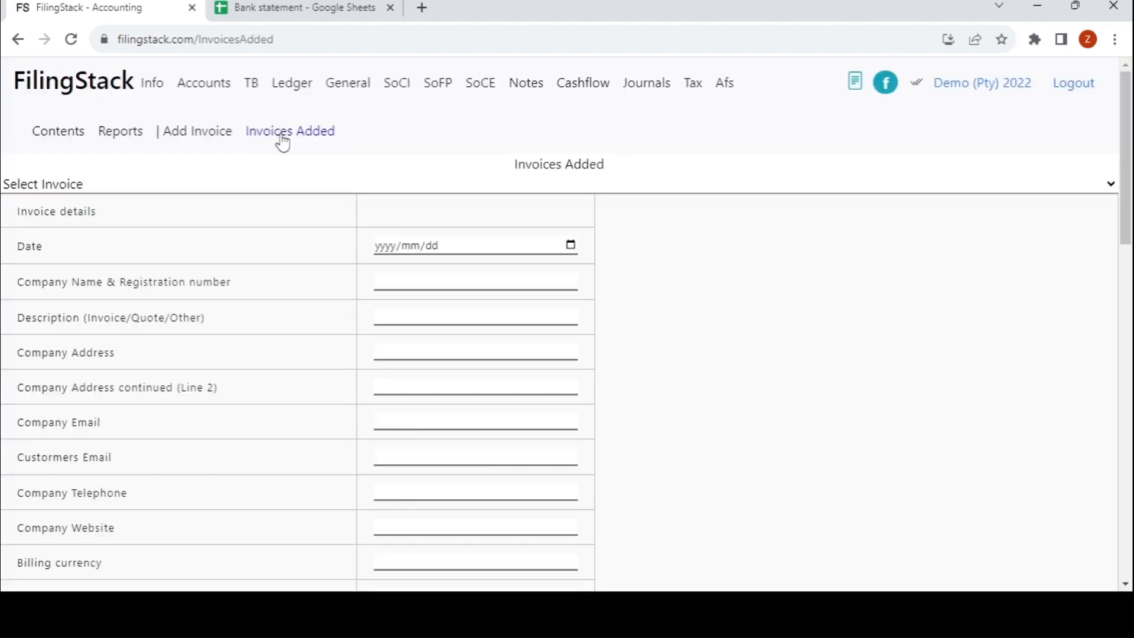
scroll(300, 291, "down", 3)
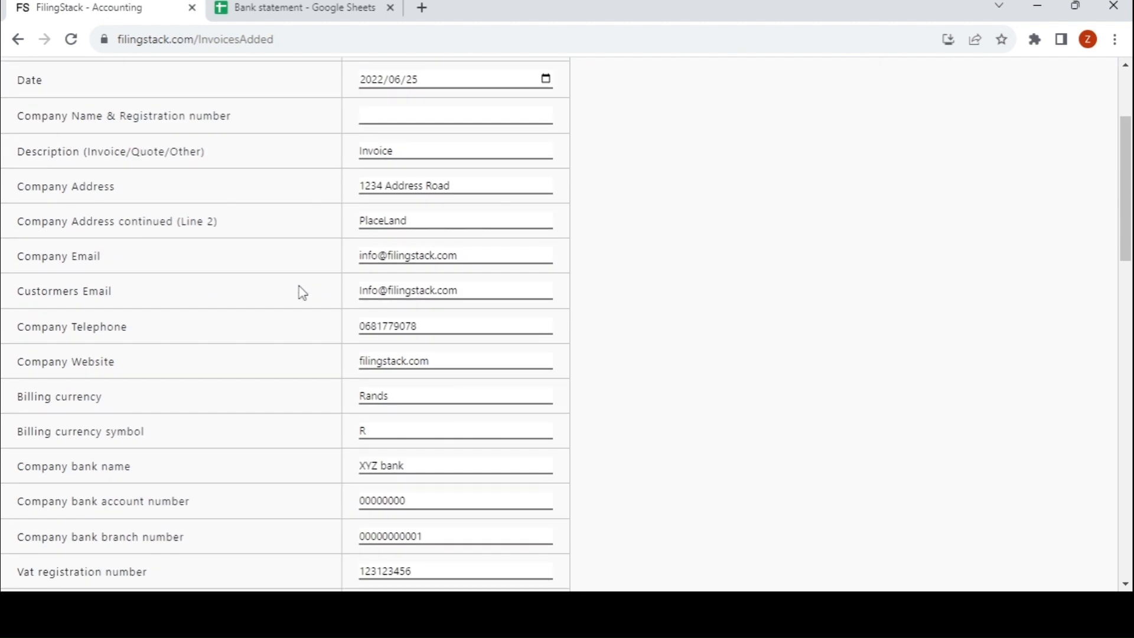
scroll(421, 266, "up", 3)
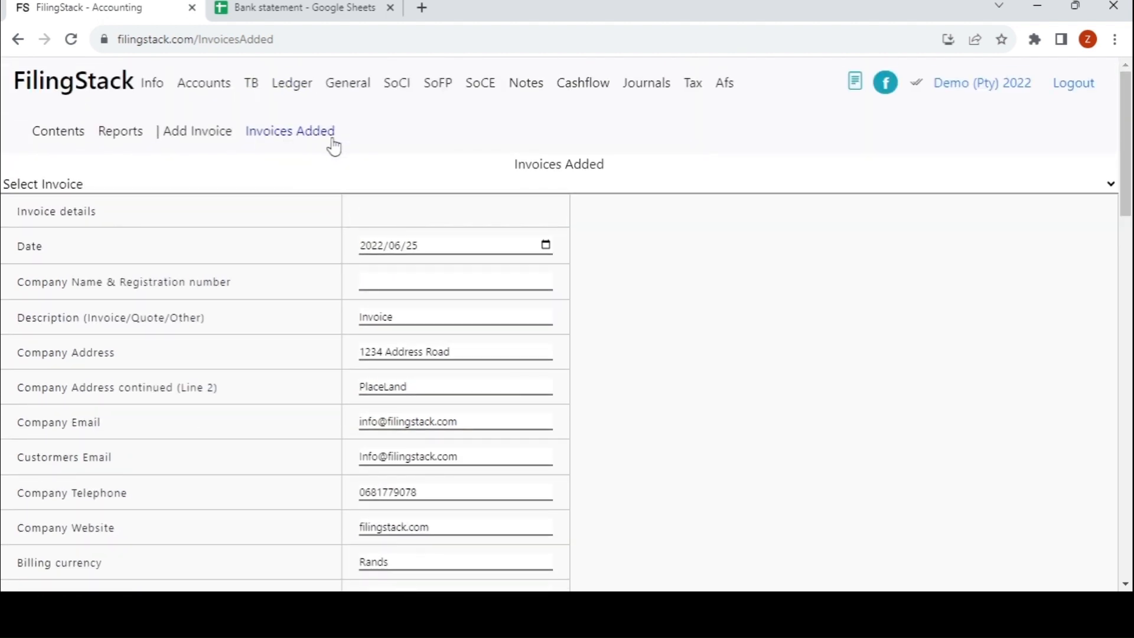
scroll(331, 372, "down", 15)
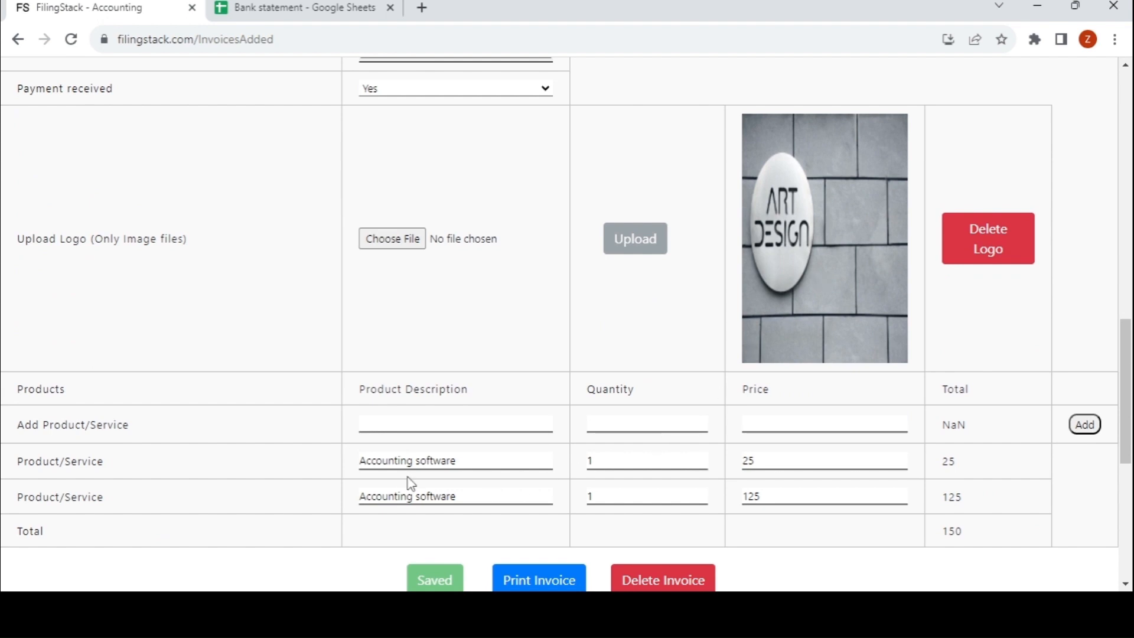
scroll(543, 477, "down", 2)
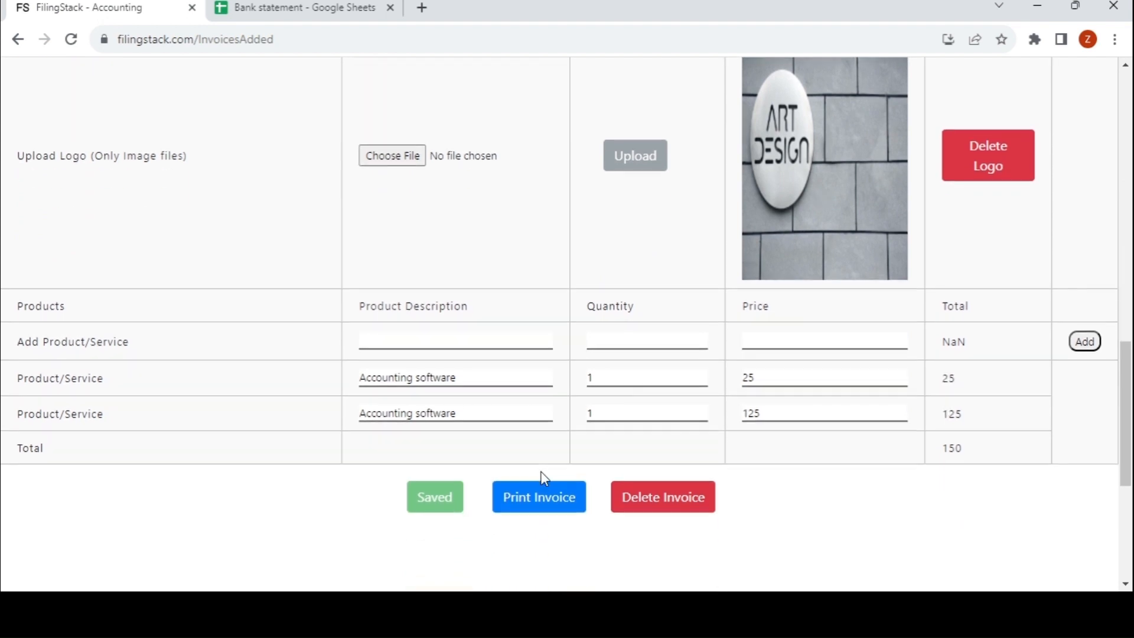
- Print the saved invoice, and open its e-mail form to view the sender, recipient and subject fields
left_click(546, 502)
scroll(561, 434, "down", 3)
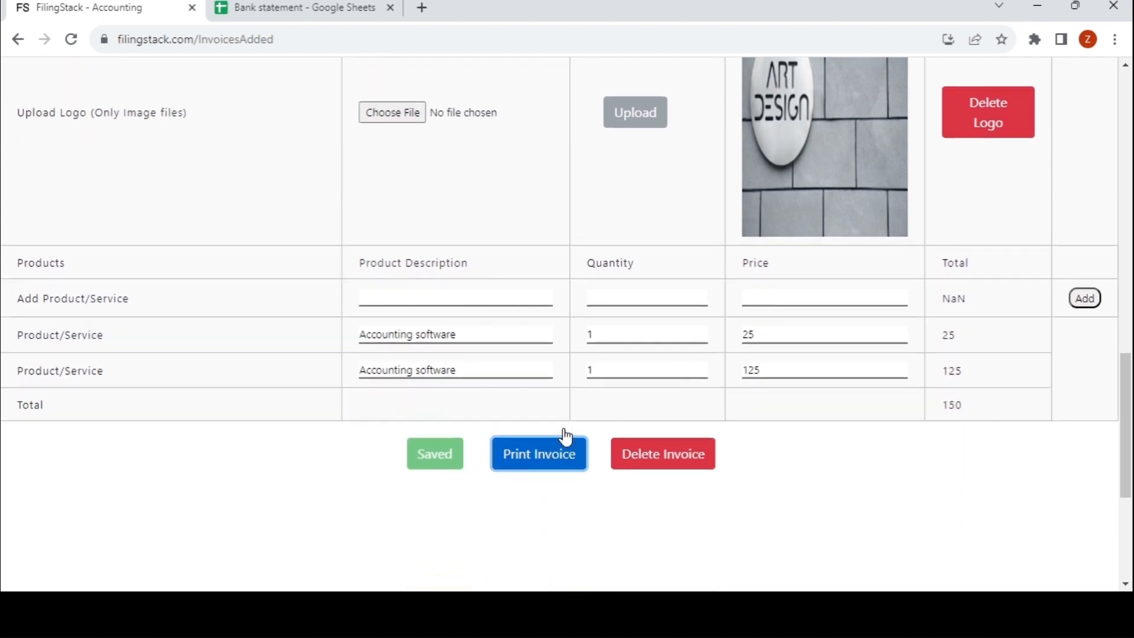
left_click(727, 328)
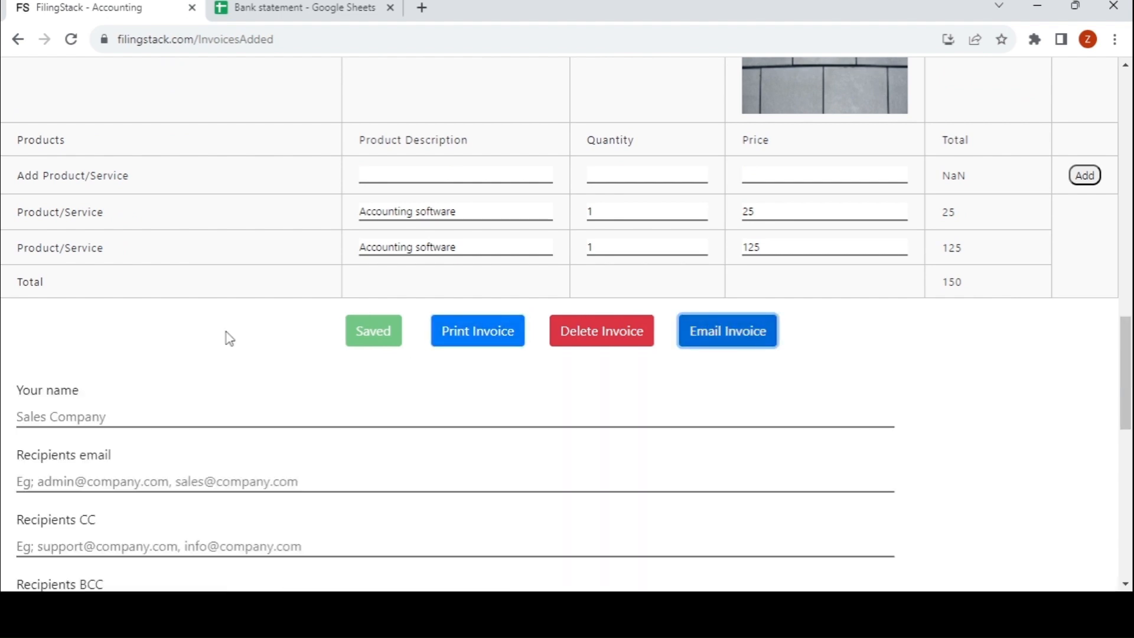
scroll(225, 335, "down", 2)
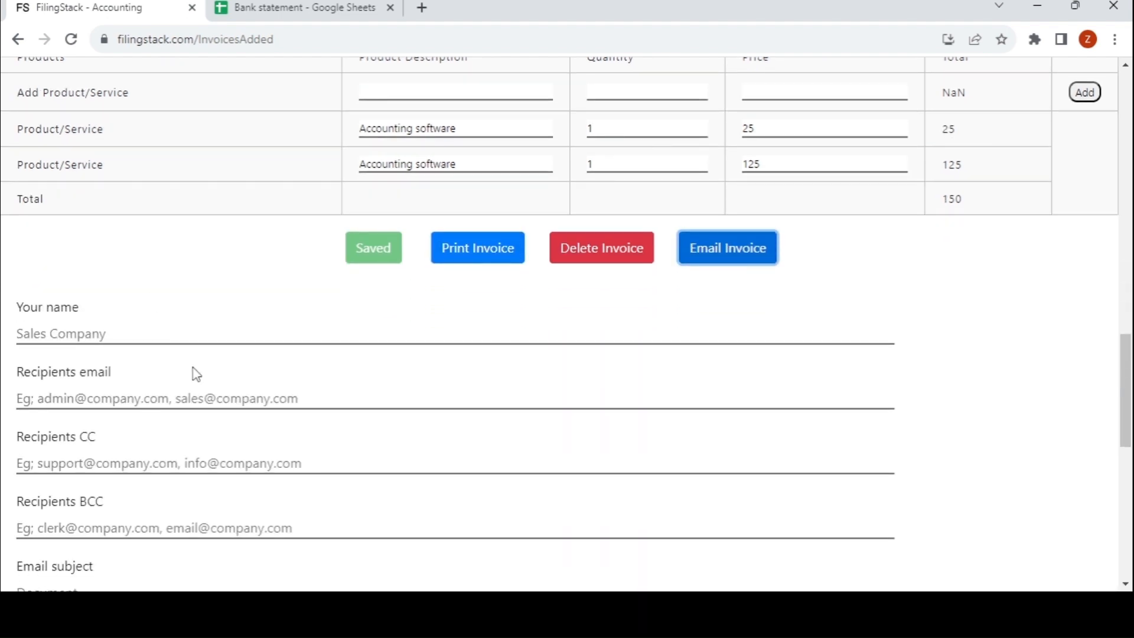
scroll(196, 374, "up", 20)
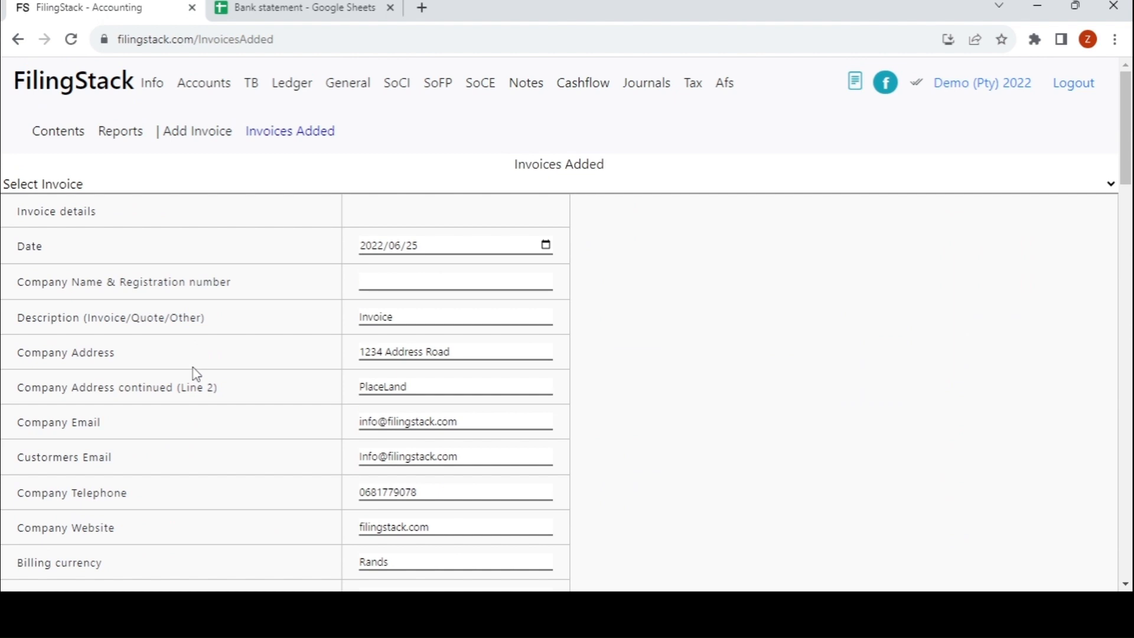
- Go to the FilingStack home page, open the application documentation and read through the getting-started steps down to the quickstart videos
left_click(52, 91)
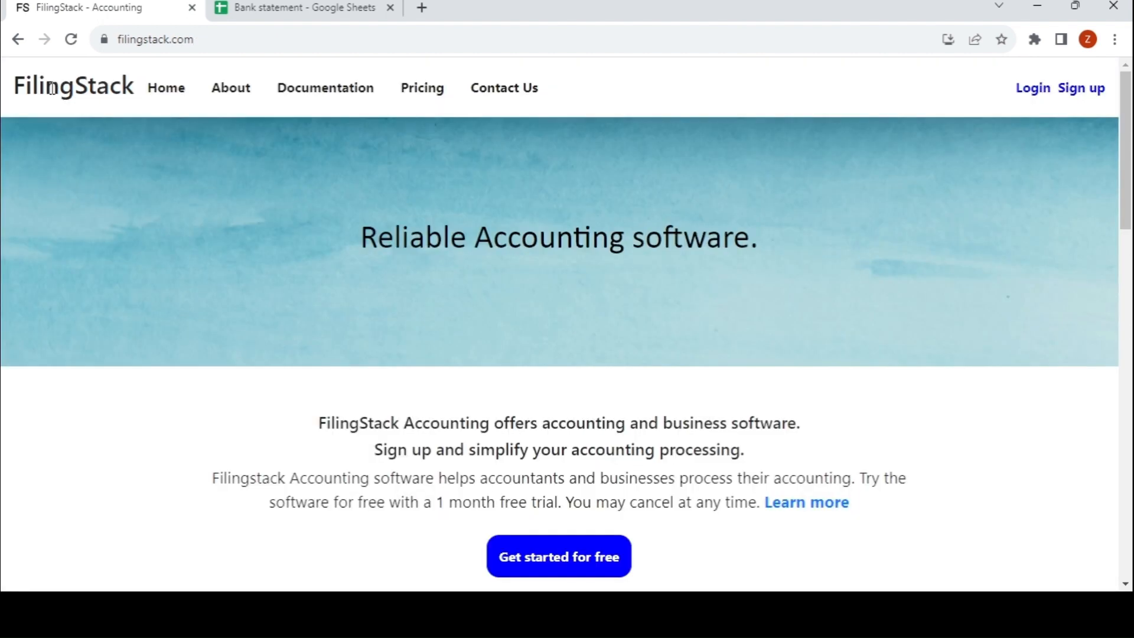
left_click(325, 91)
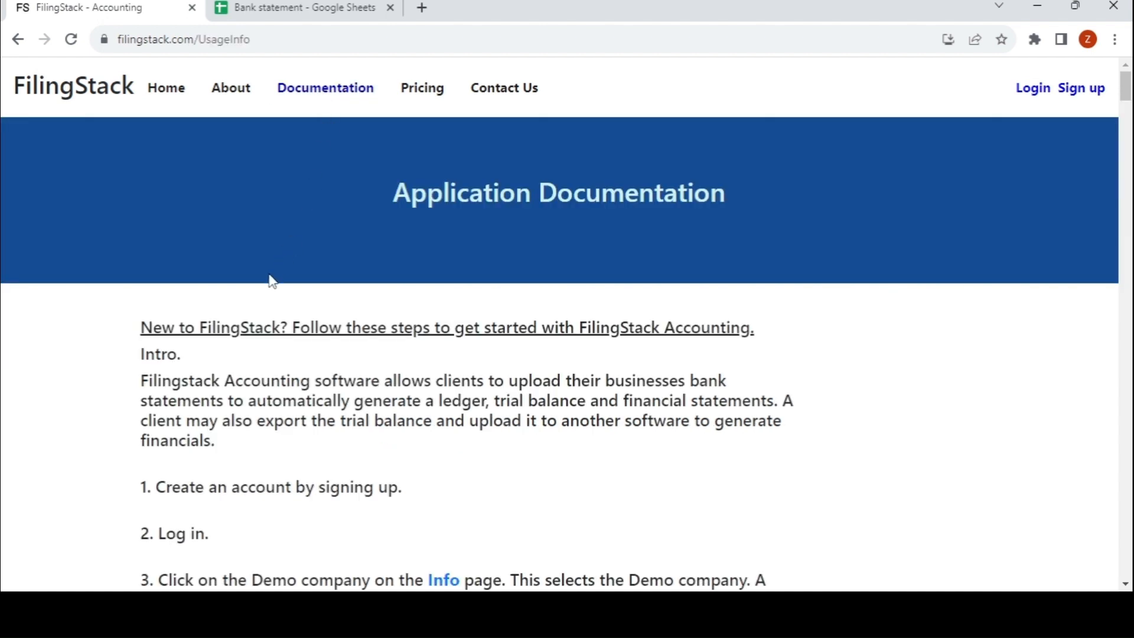
scroll(272, 282, "down", 10)
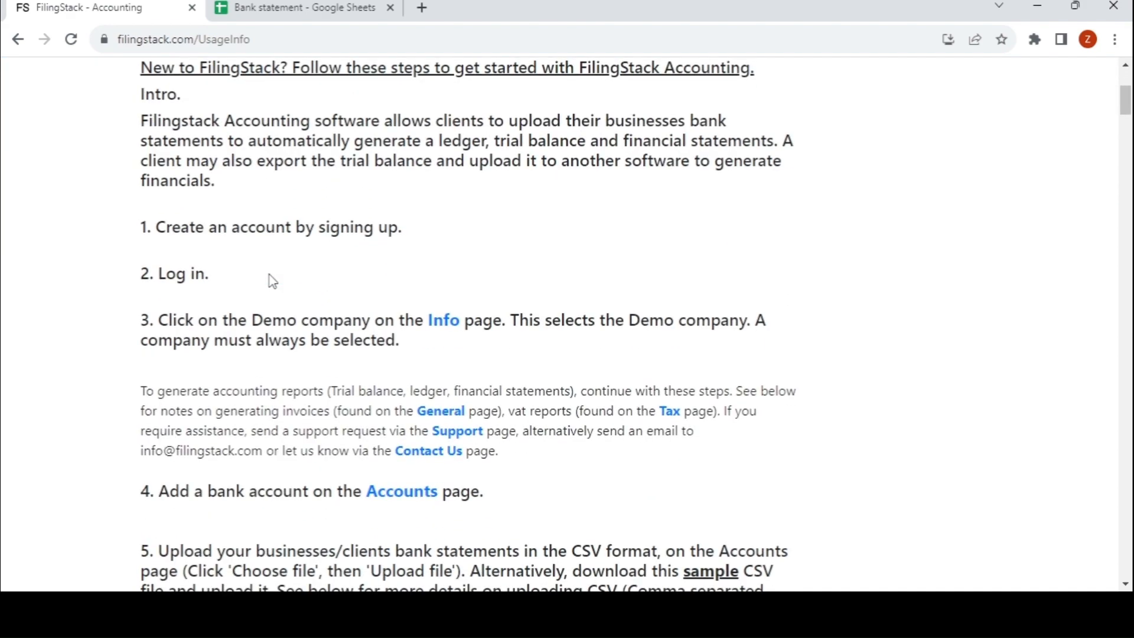
scroll(272, 273, "down", 17)
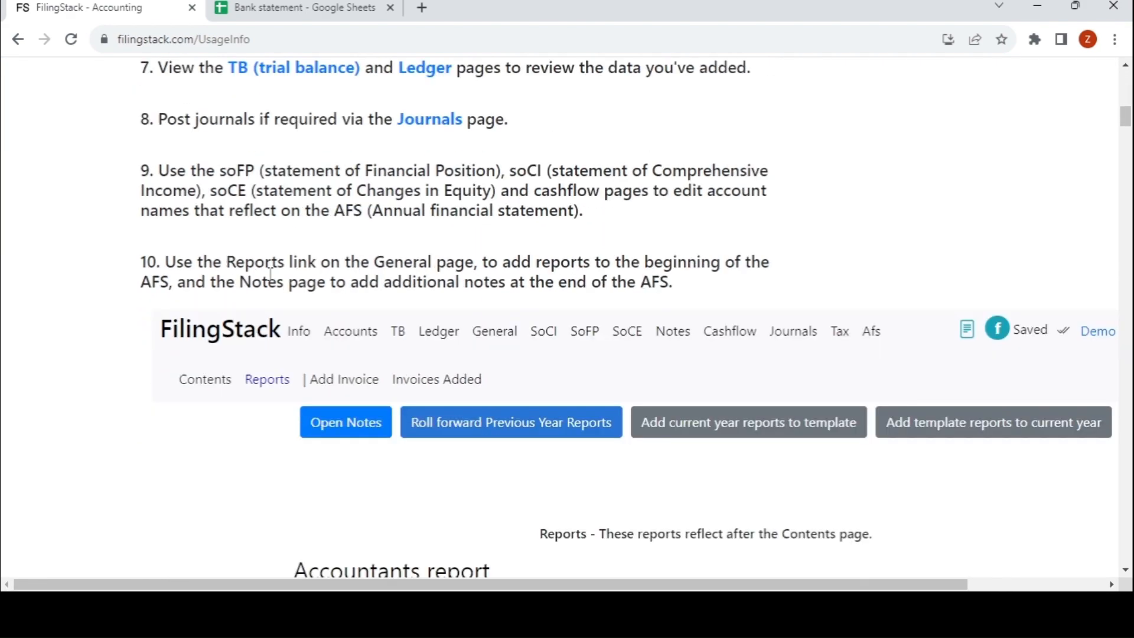
scroll(272, 282, "down", 13)
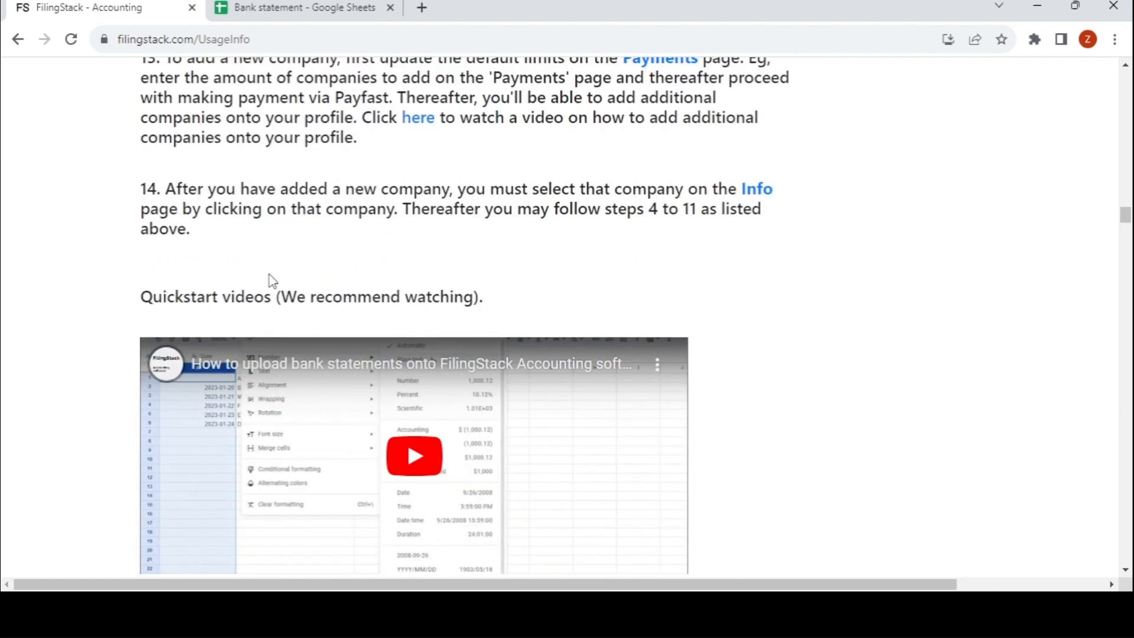